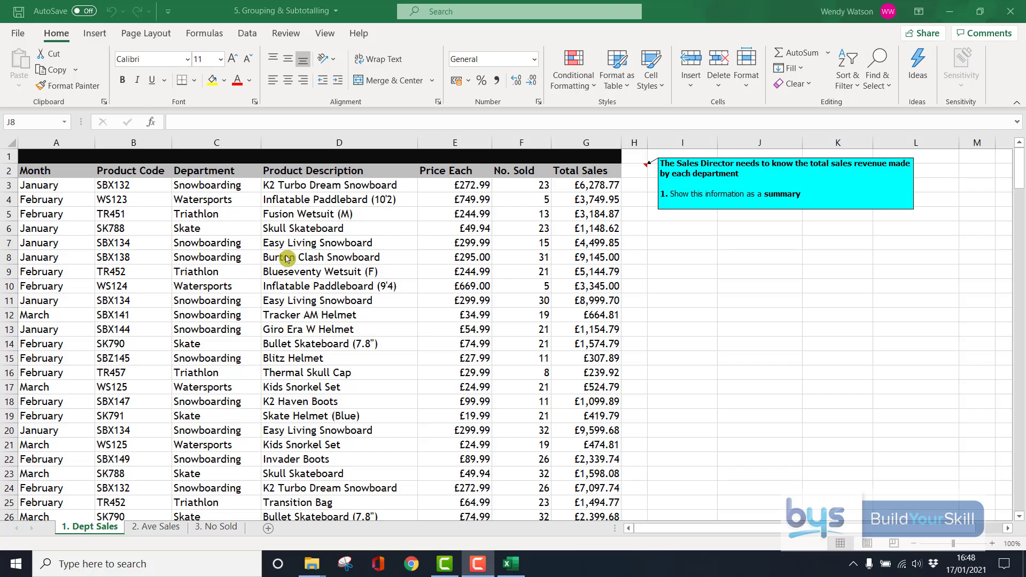
Step: Select a cell inside the Dept Sales data, such as D8
scroll(287, 259, down, 2)
scroll(287, 259, up, 2)
click(287, 258)
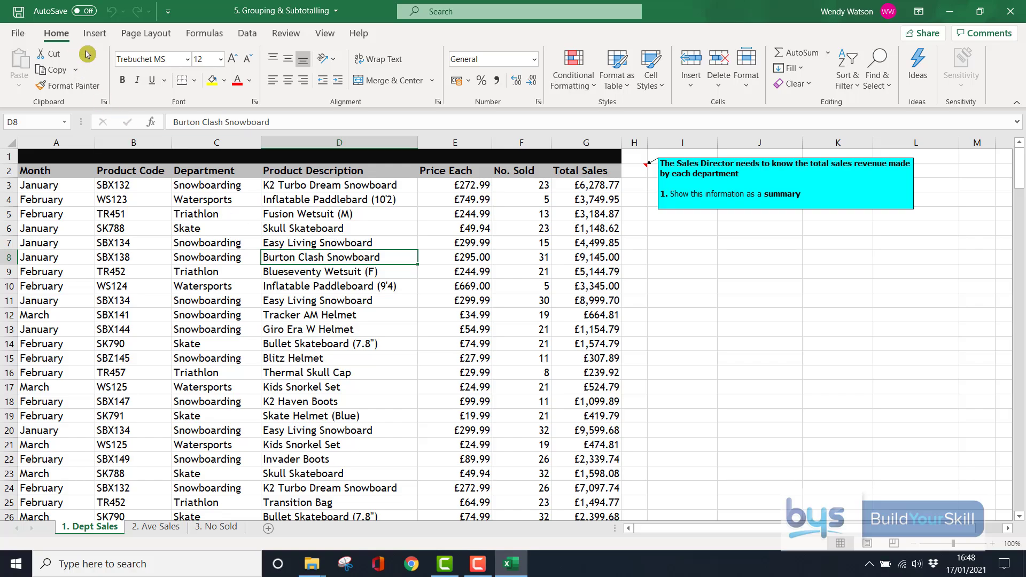
Step: Turn filtering on for the Dept Sales header row, then off again
click(245, 38)
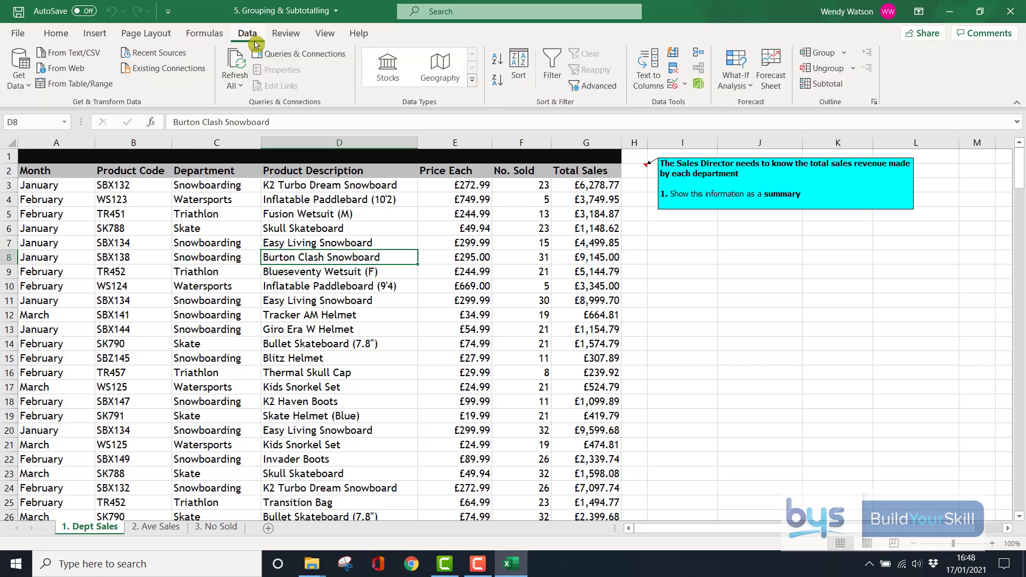
click(558, 64)
click(556, 63)
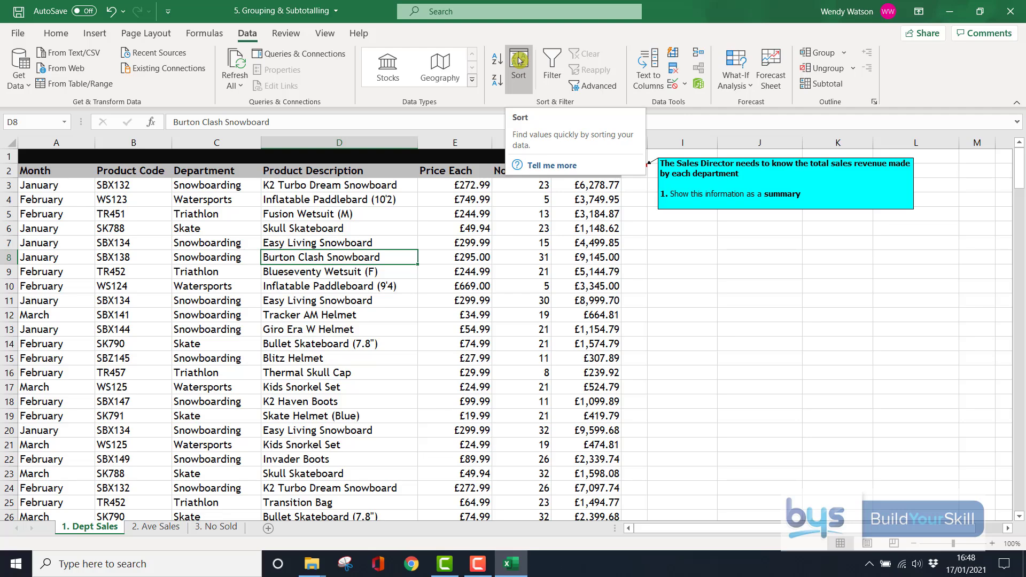
Step: Sort the table A to Z on the Department column, bringing Skate rows first
click(519, 61)
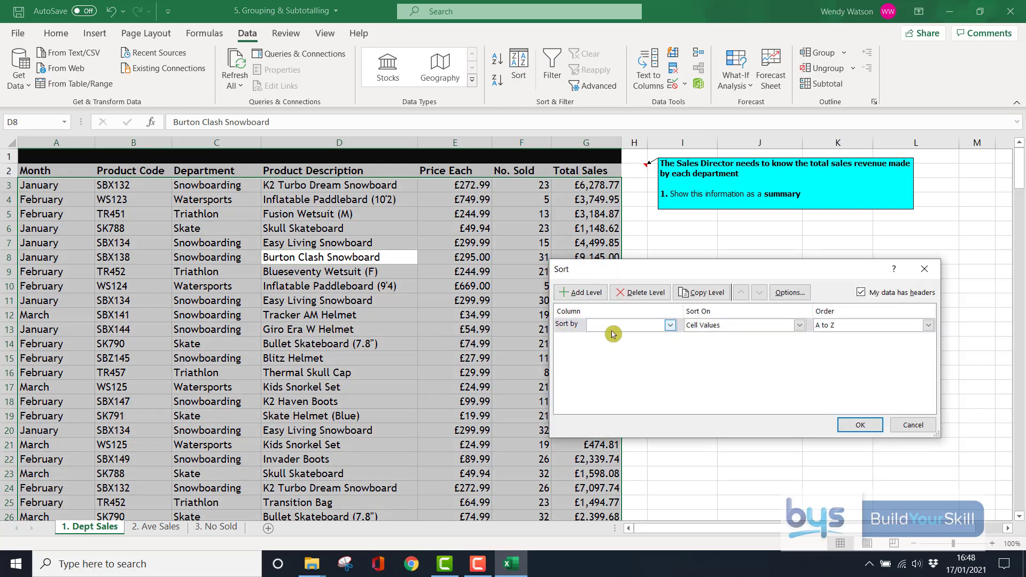
click(671, 327)
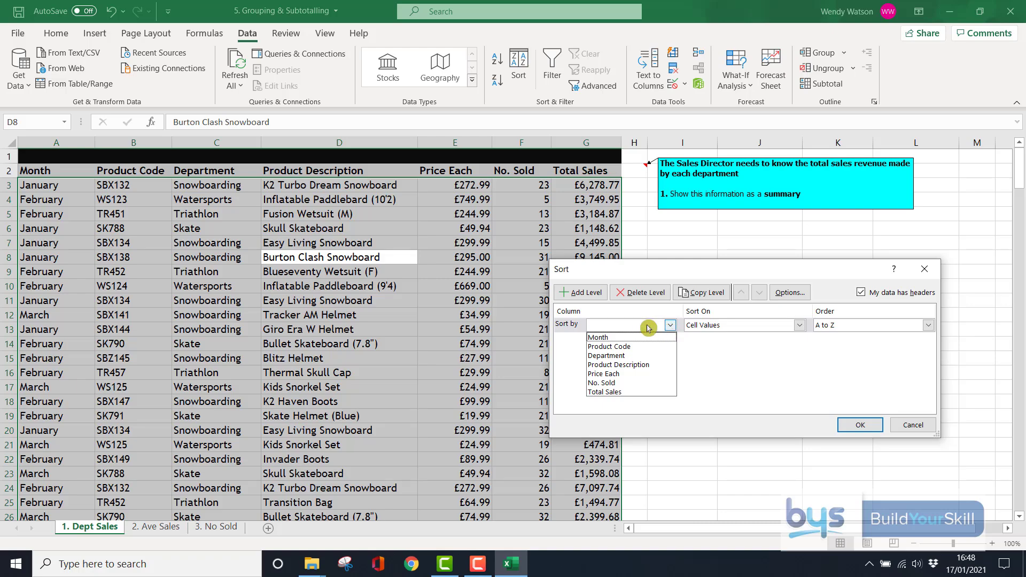
click(623, 357)
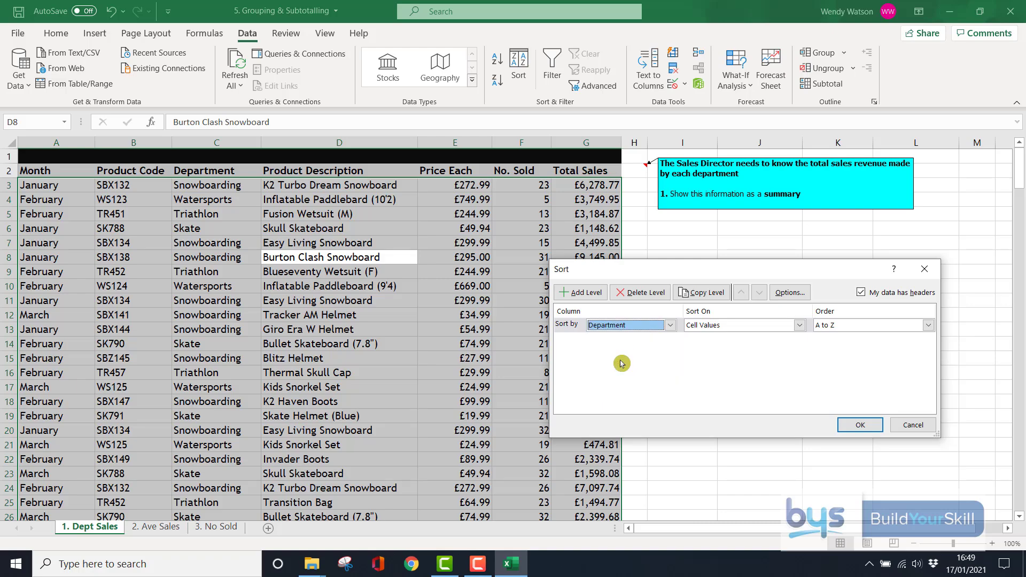
click(860, 426)
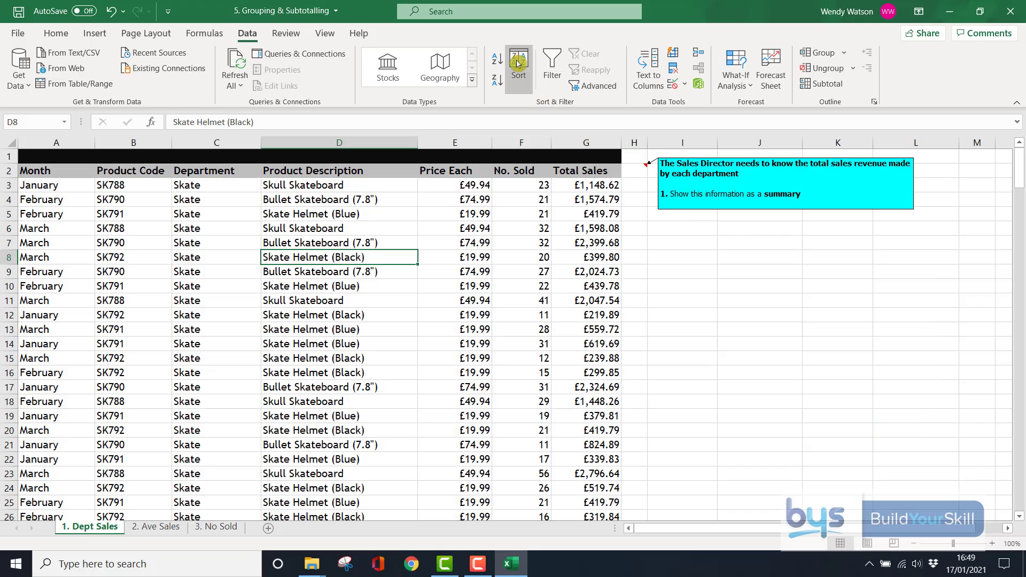
click(518, 64)
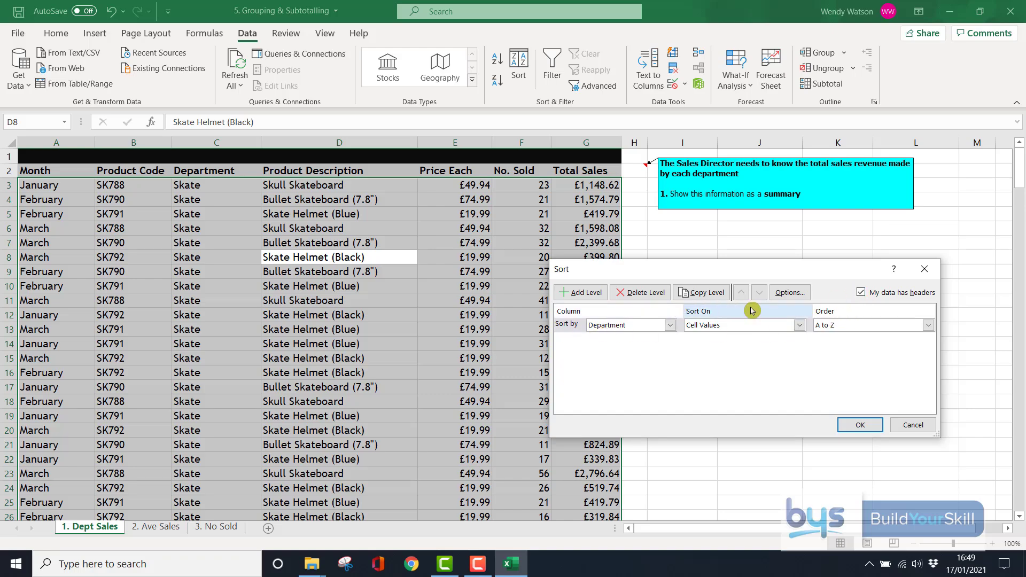
click(862, 294)
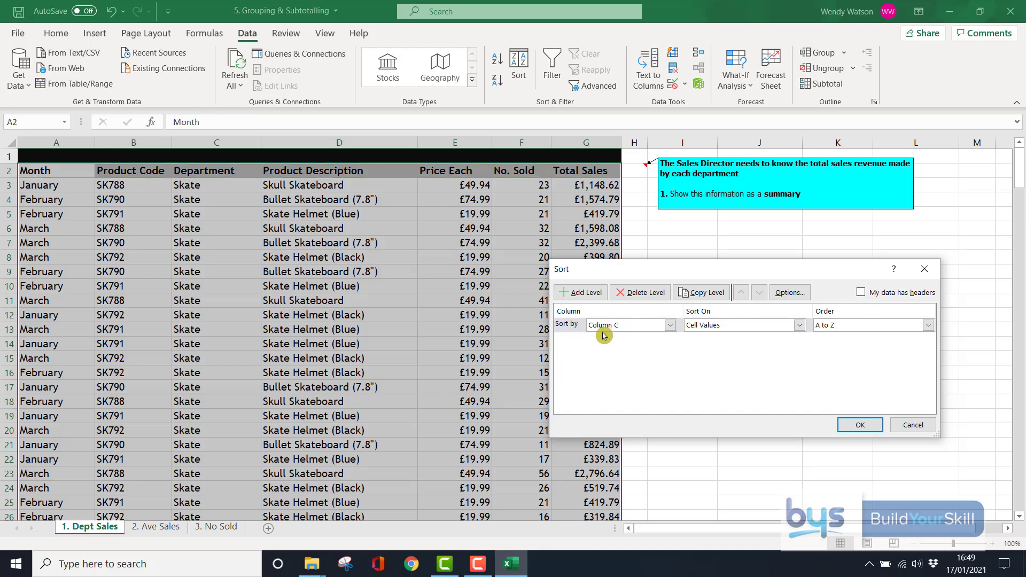
click(862, 294)
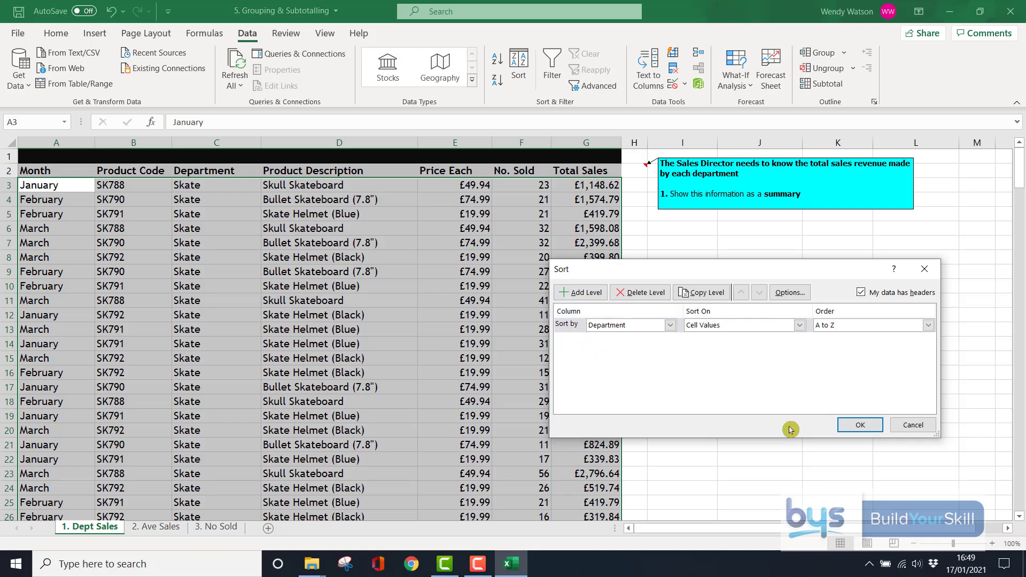
click(856, 431)
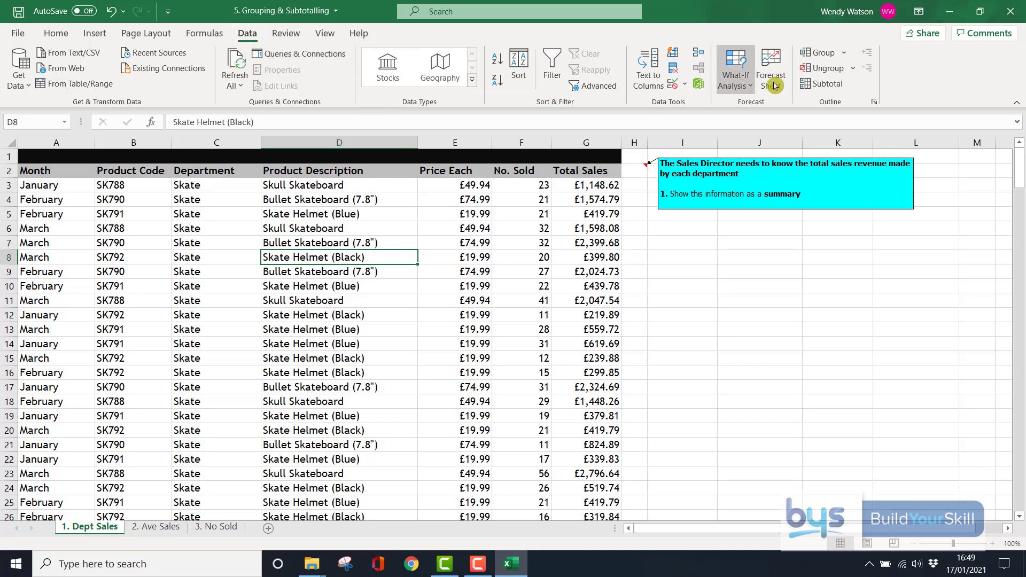
Step: Set the Subtotal dialog to Sum Total Sales at each change in Department
click(835, 92)
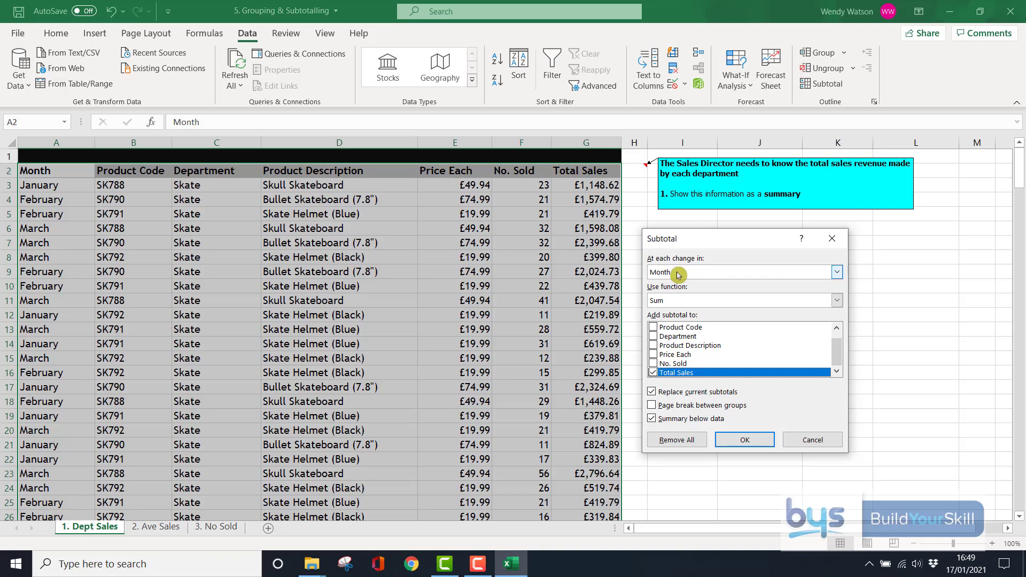
click(837, 272)
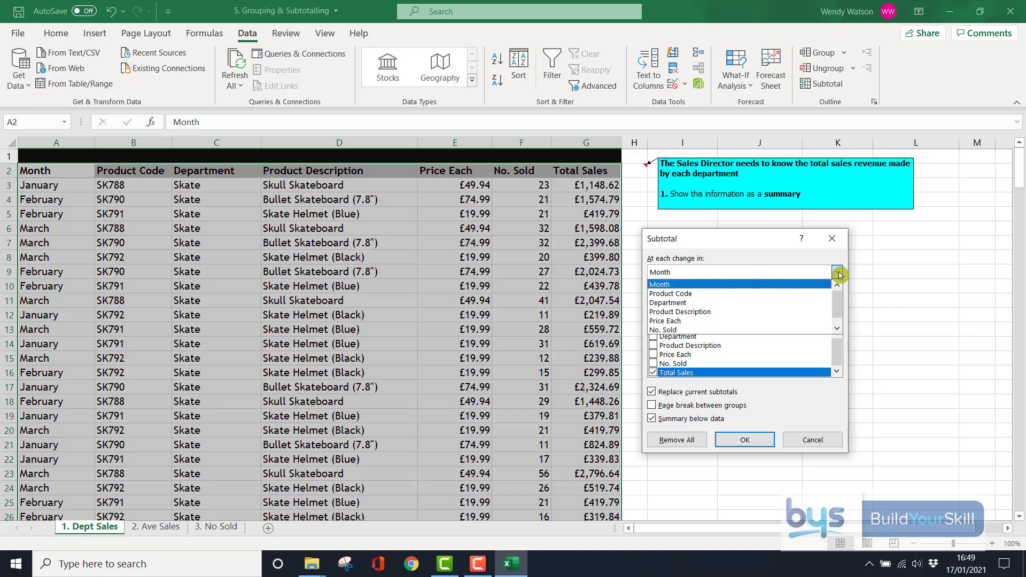
click(694, 304)
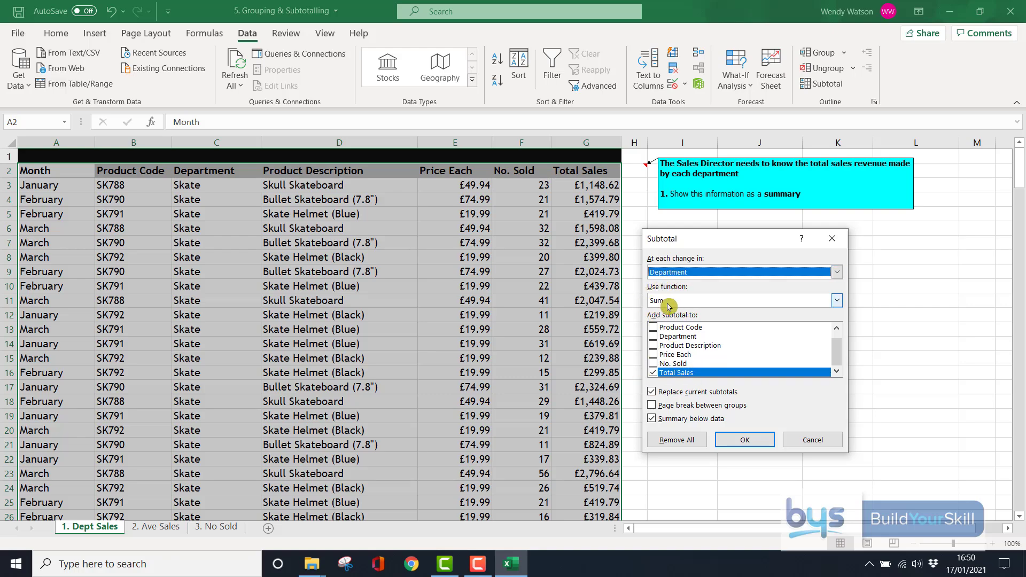
click(837, 301)
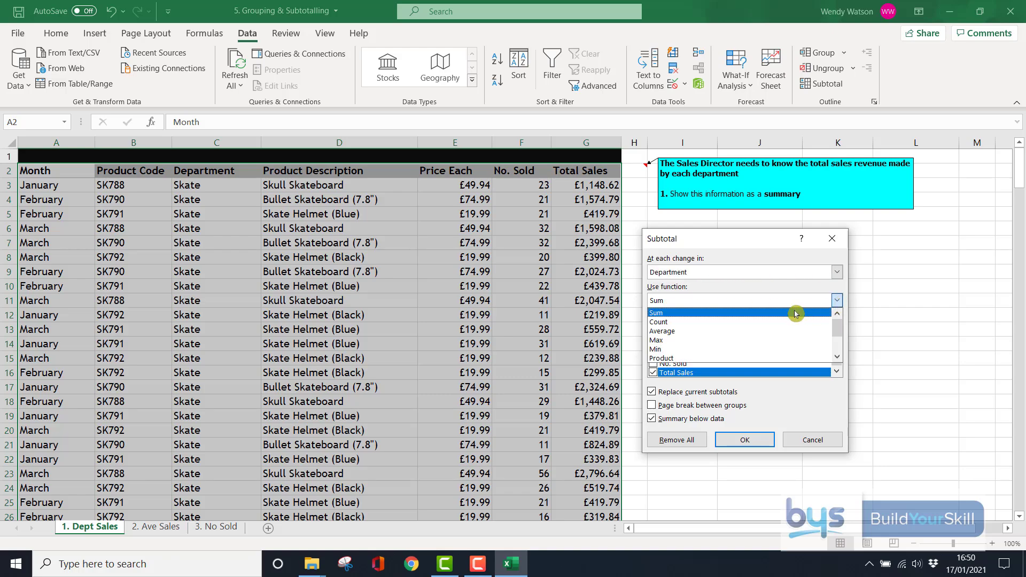
click(665, 314)
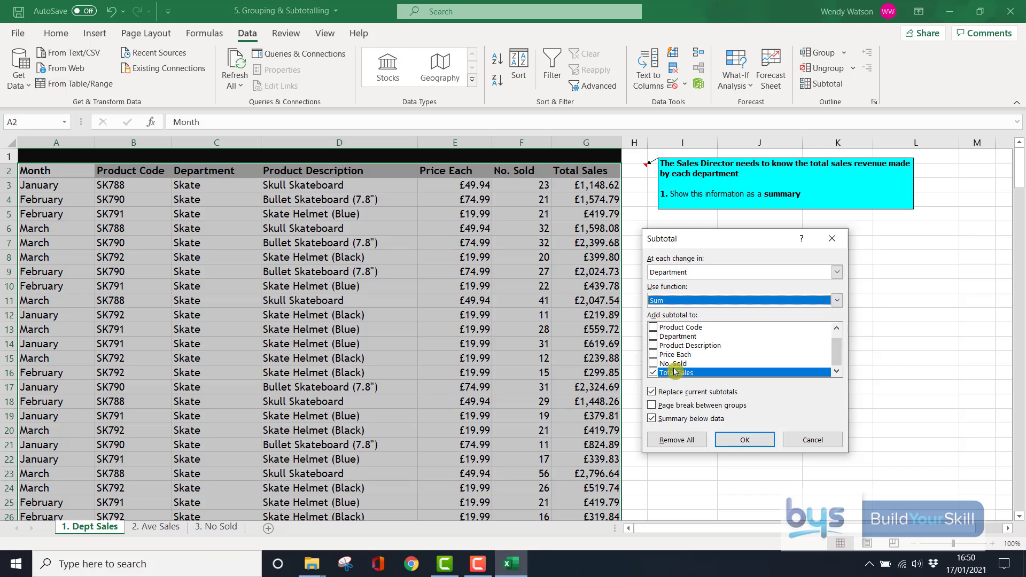
click(744, 440)
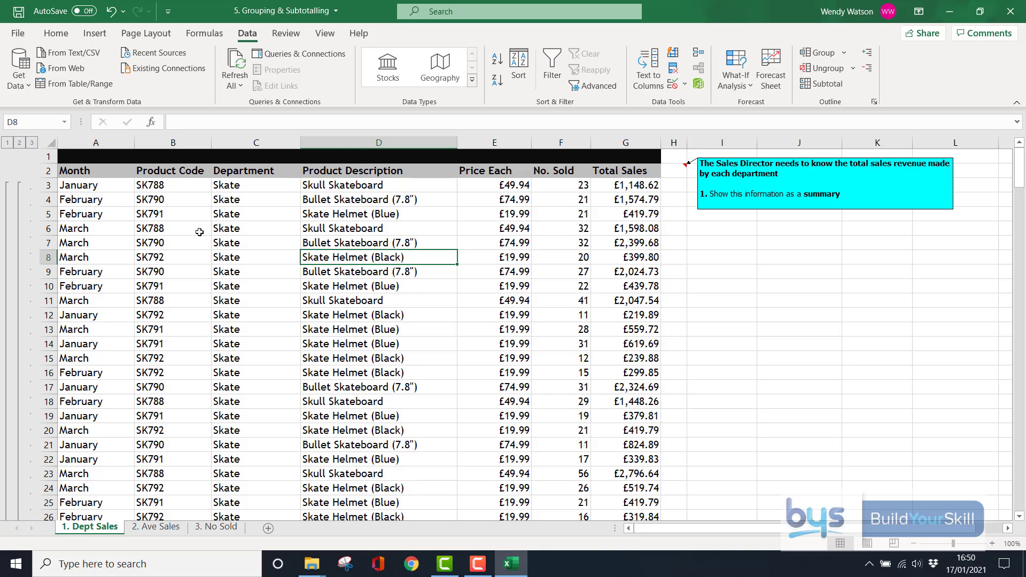
click(33, 143)
scroll(309, 265, down, 8)
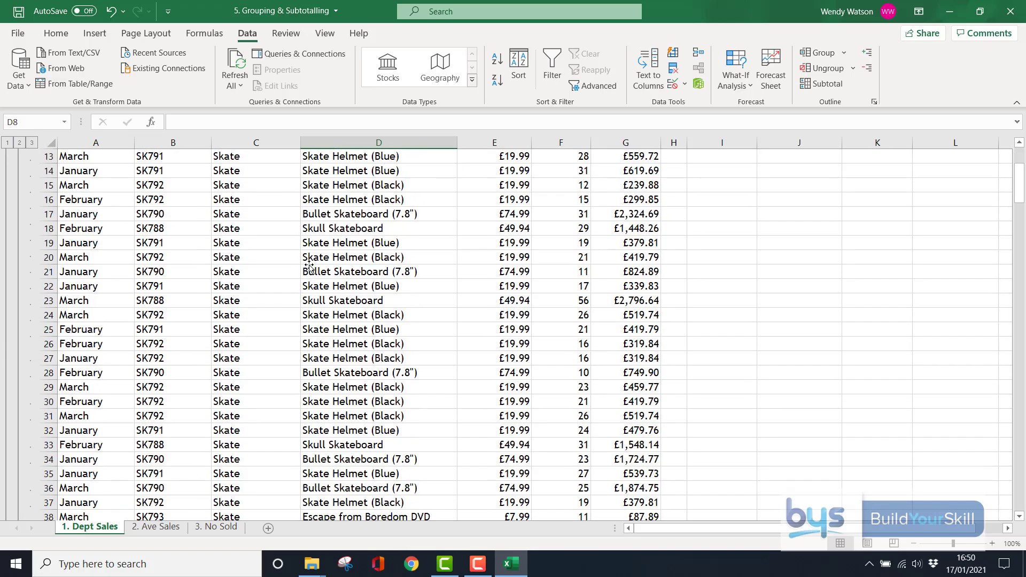
scroll(310, 261, down, 10)
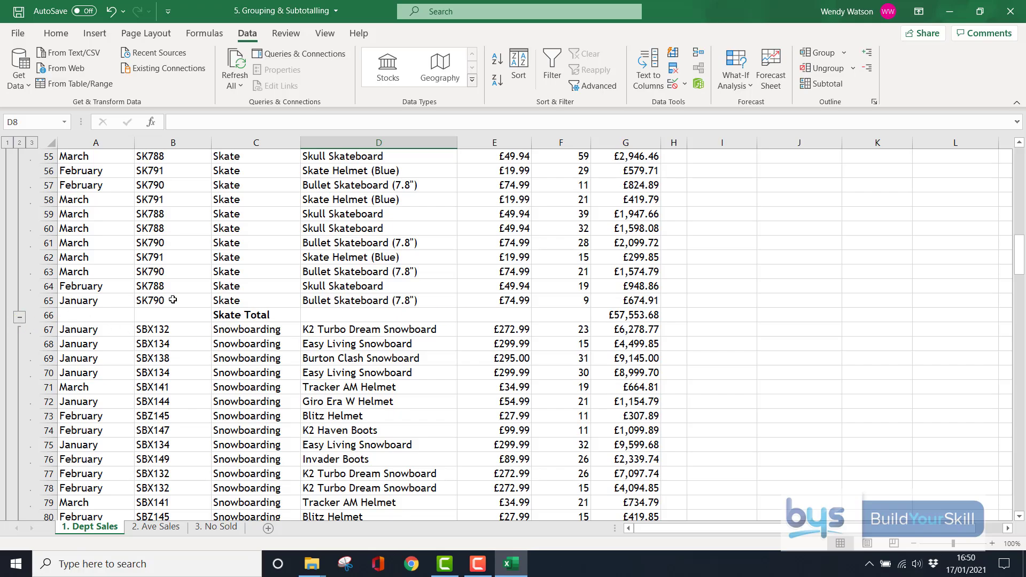
scroll(173, 300, down, 20)
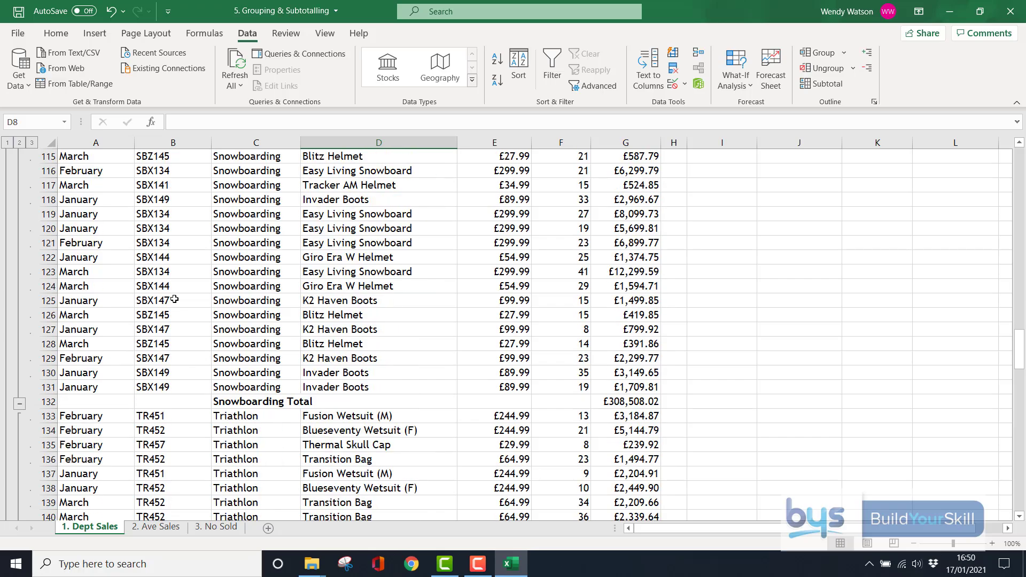
scroll(174, 300, down, 4)
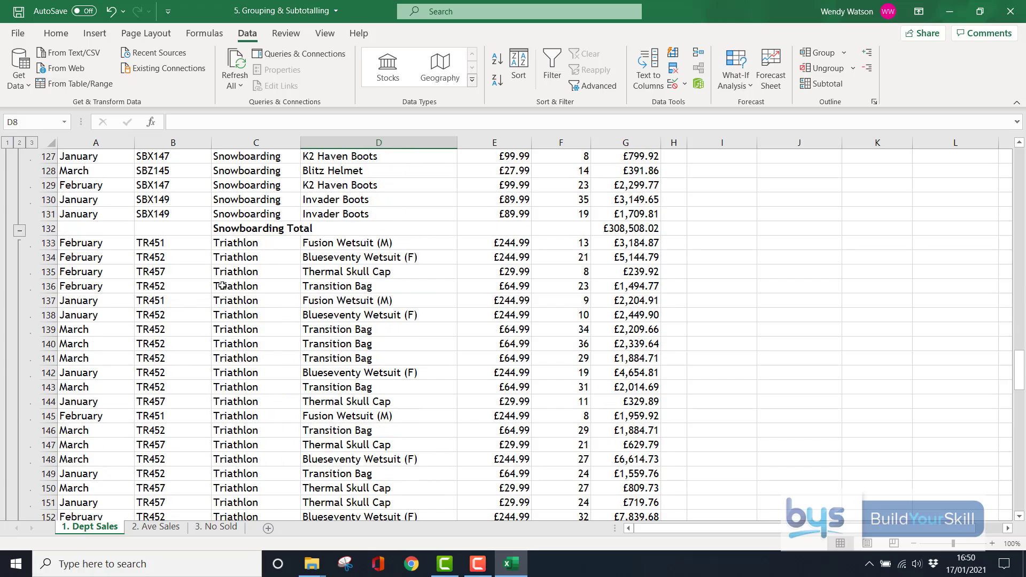
scroll(222, 286, up, 20)
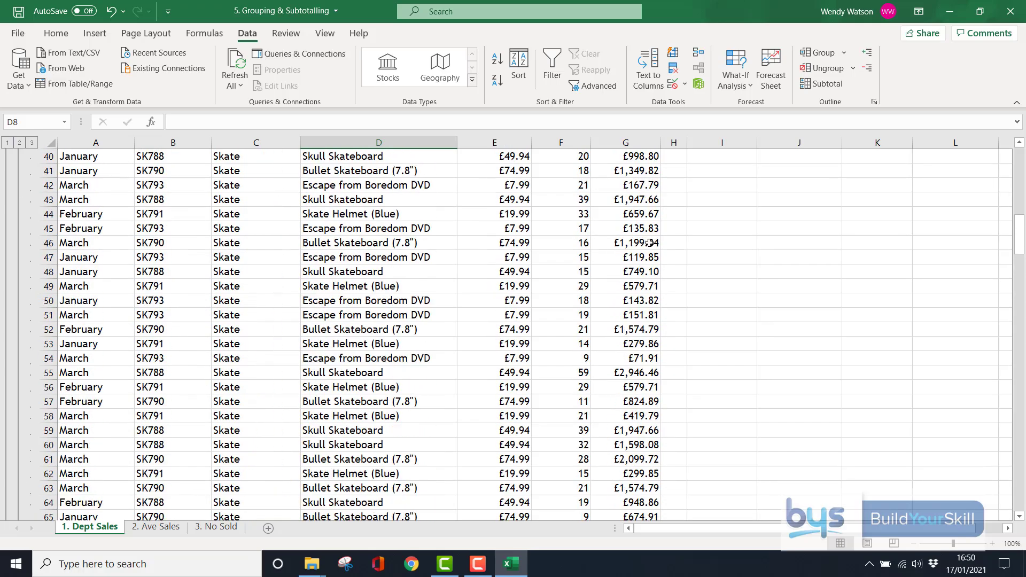
drag(1019, 235, 1019, 166)
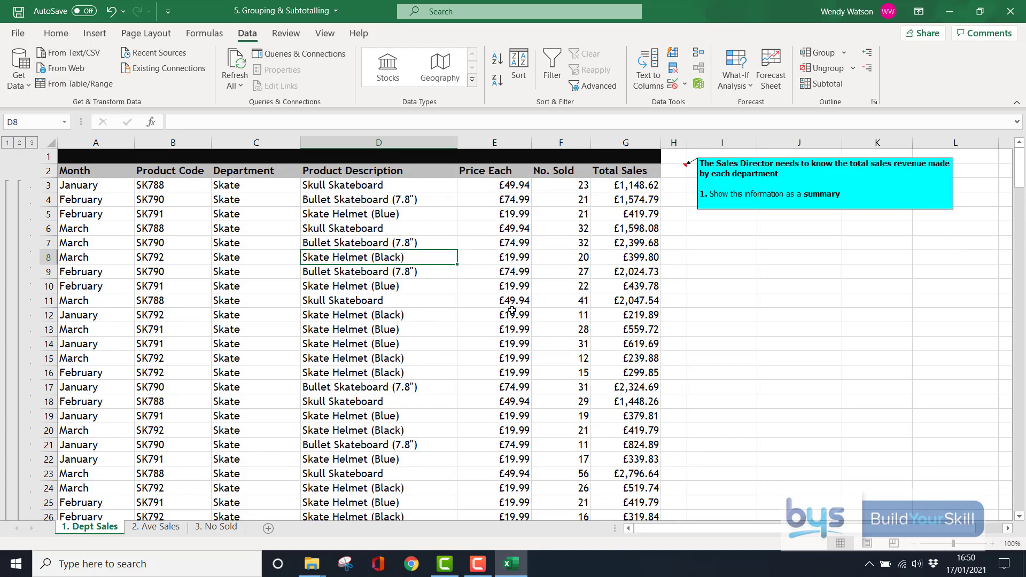
click(19, 143)
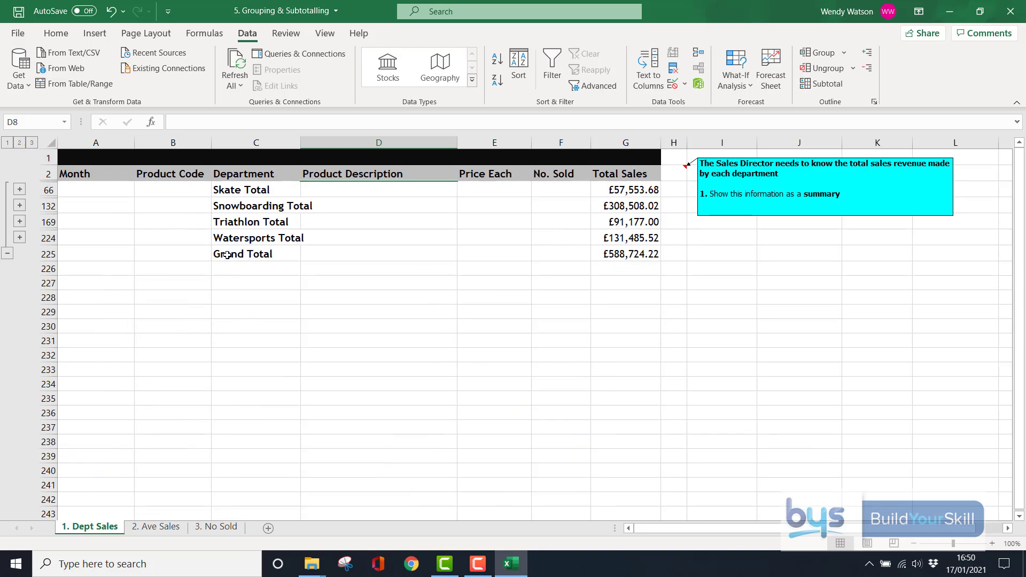
click(7, 143)
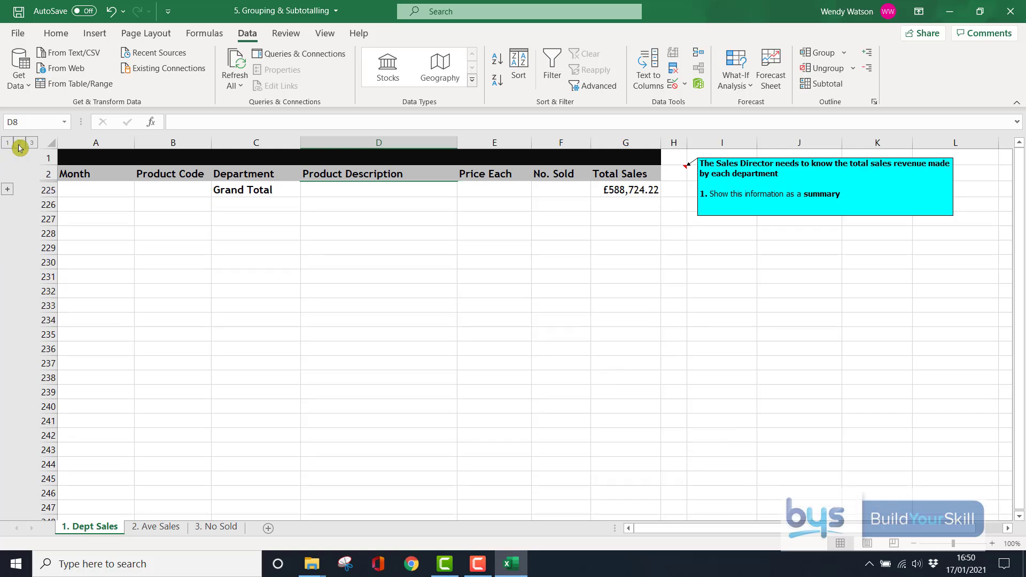
click(19, 144)
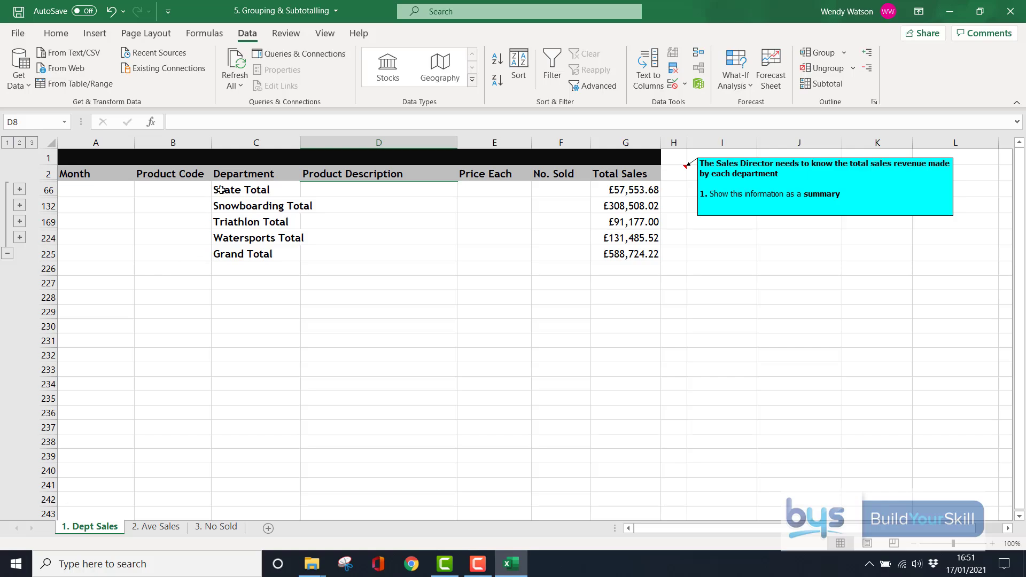
Step: Copy the department subtotal rows C66:G225, from Skate Total down
drag(222, 189, 635, 260)
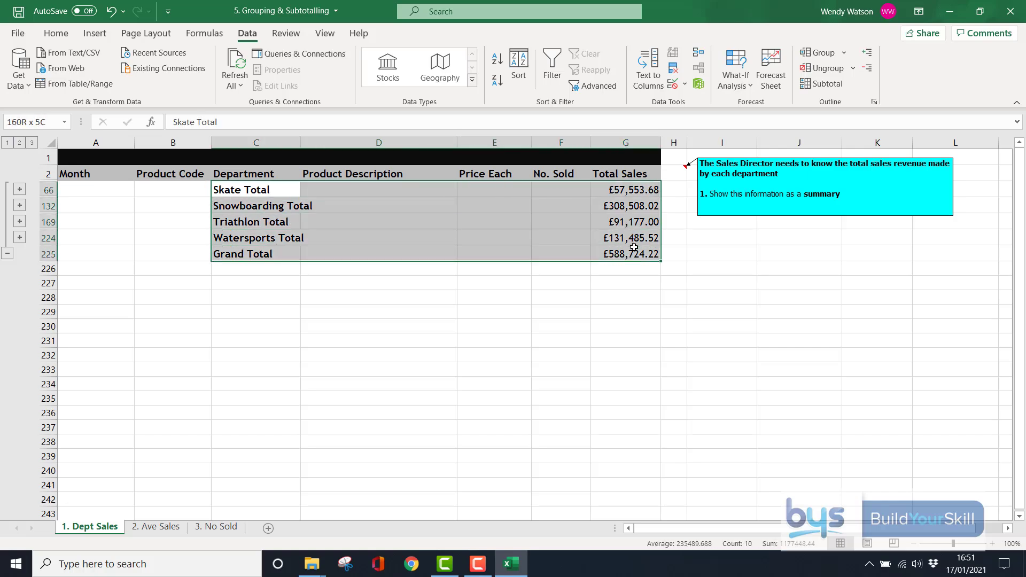
click(52, 38)
click(52, 69)
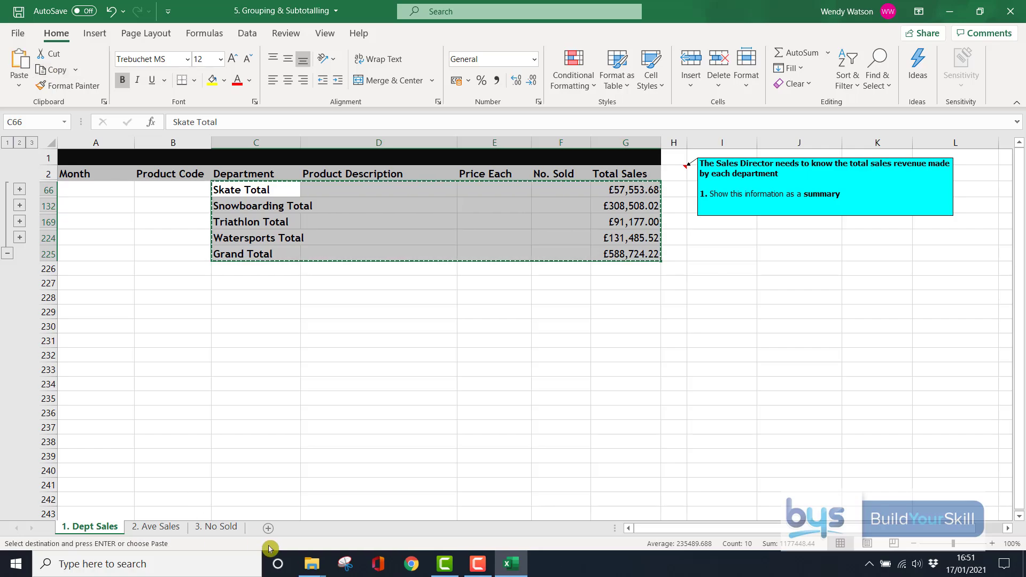
Step: Add a new Sheet1, undo the D3 paste that included hidden rows, and return to Dept Sales
click(268, 529)
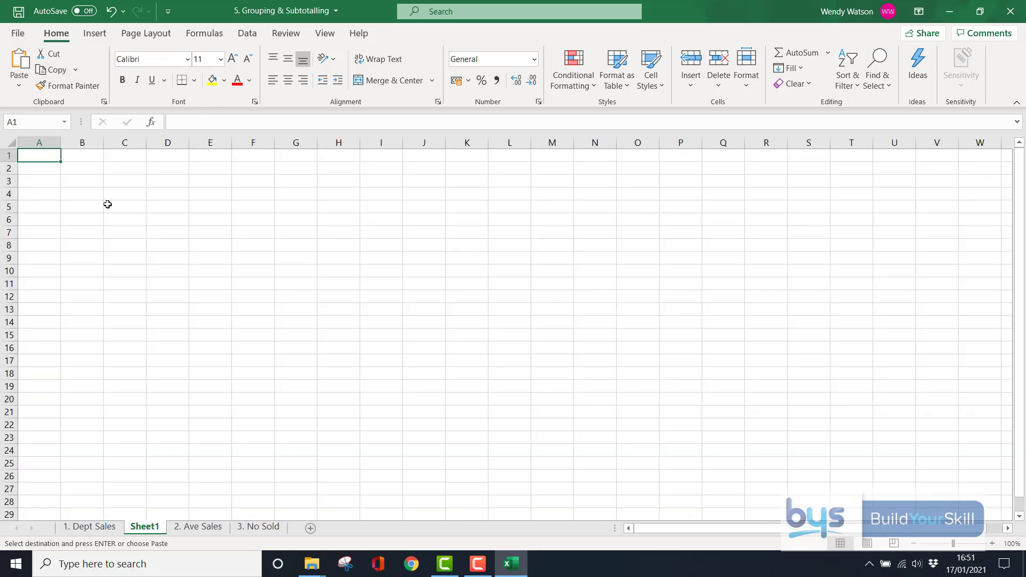
click(157, 183)
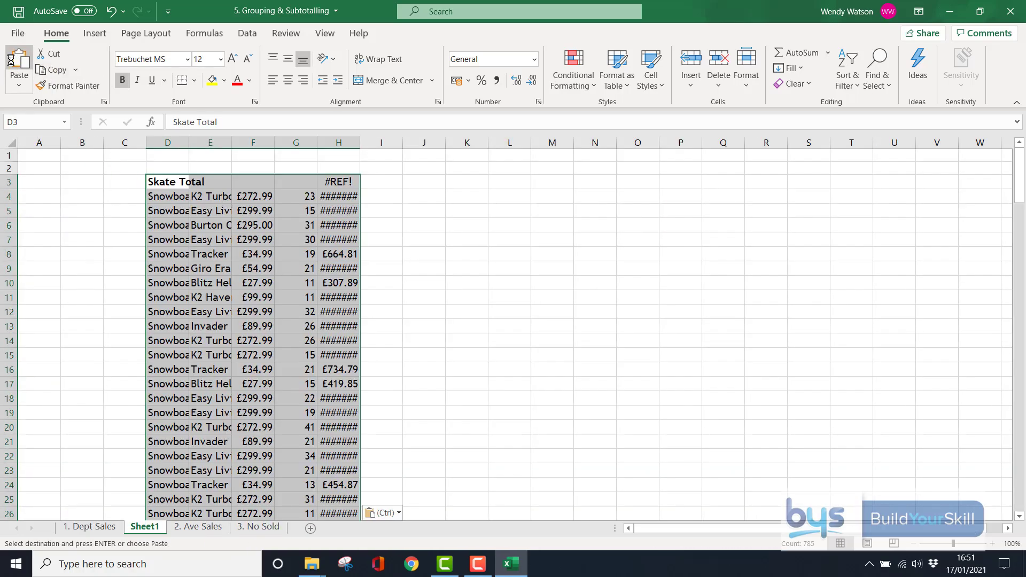
scroll(271, 294, down, 10)
scroll(275, 295, up, 10)
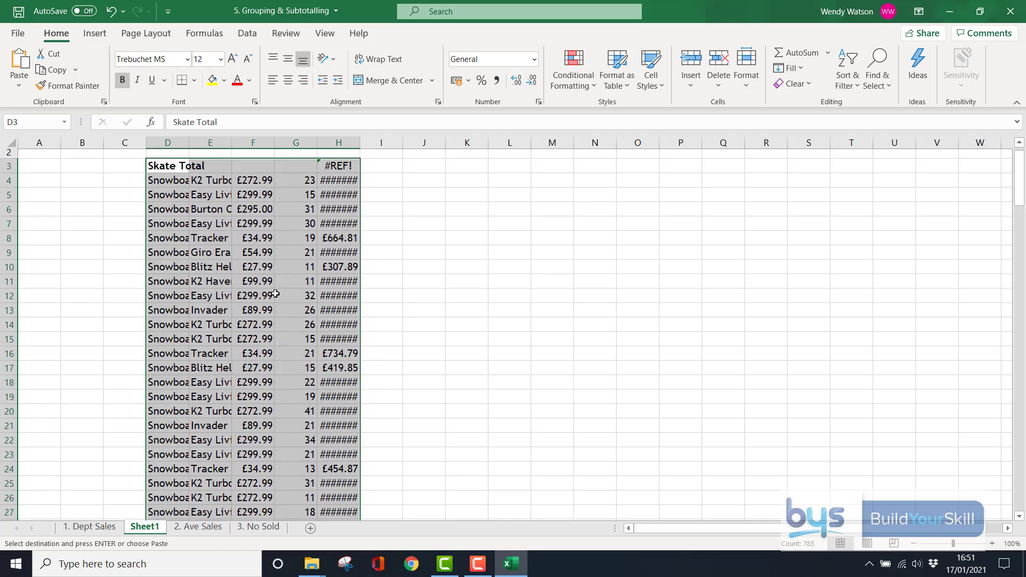
scroll(275, 294, up, 1)
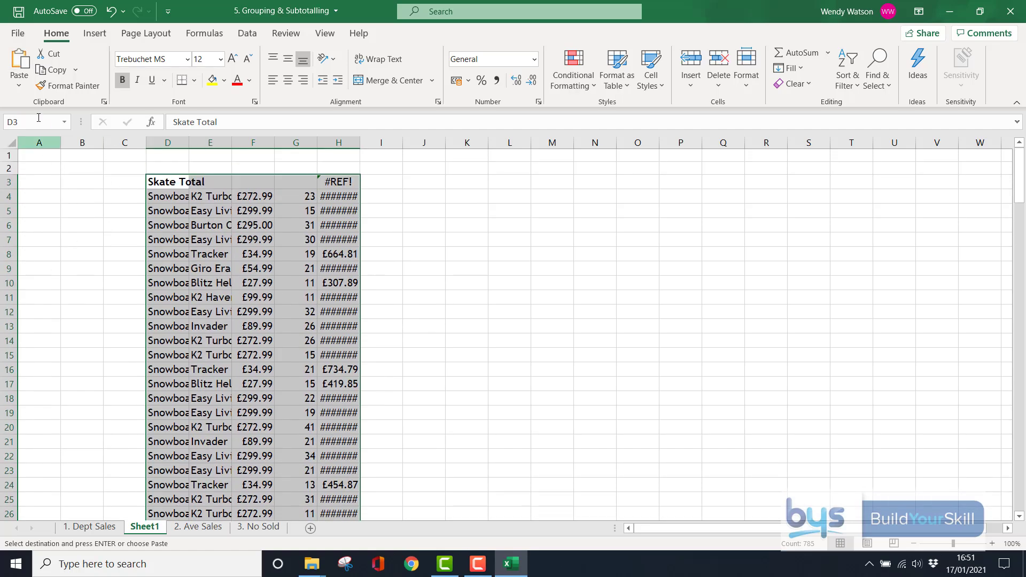
click(110, 16)
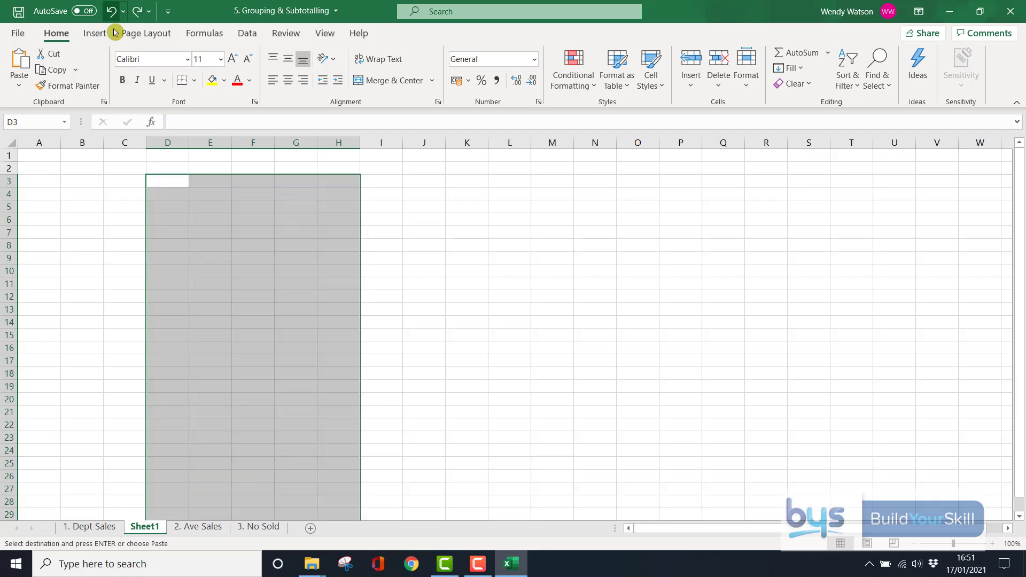
click(92, 527)
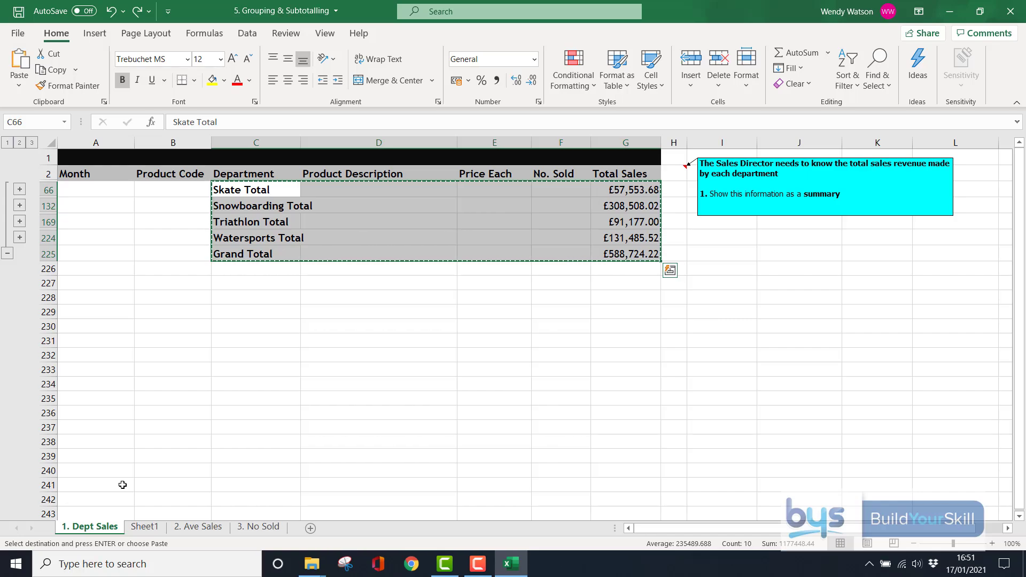
Step: Narrow the selection to visible cells only through F5 Go To Special
key(F5)
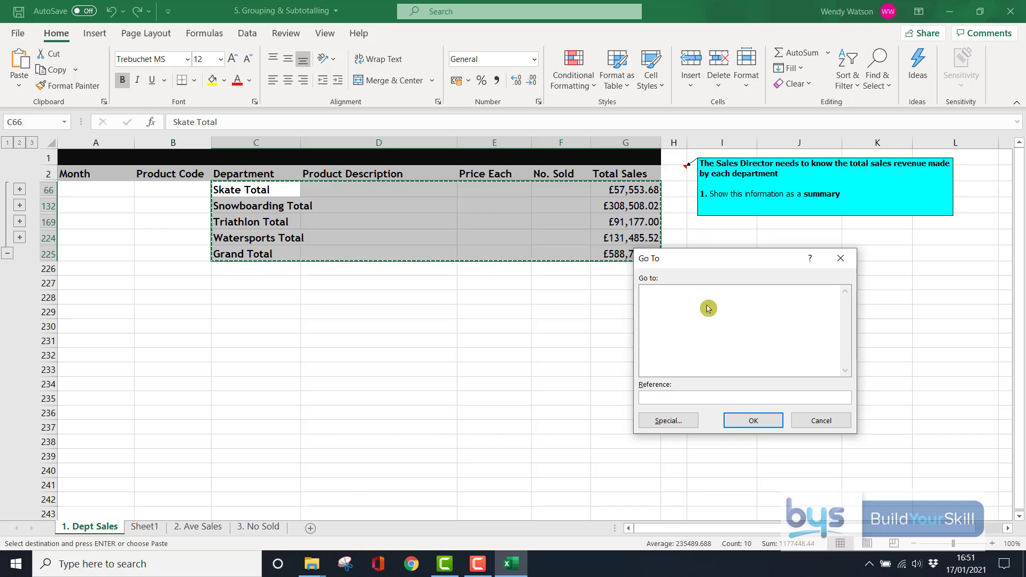
drag(706, 271, 503, 305)
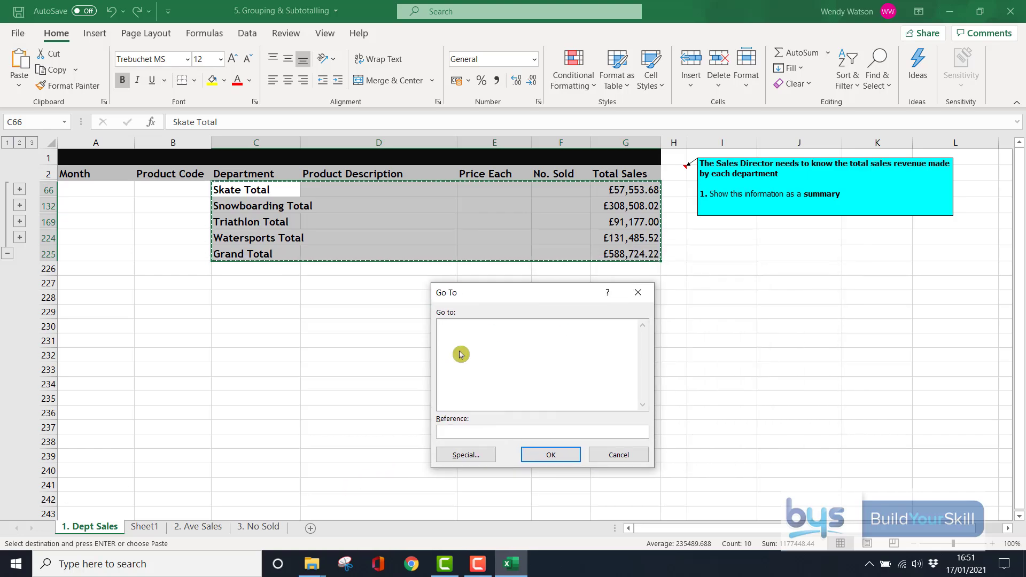
click(466, 456)
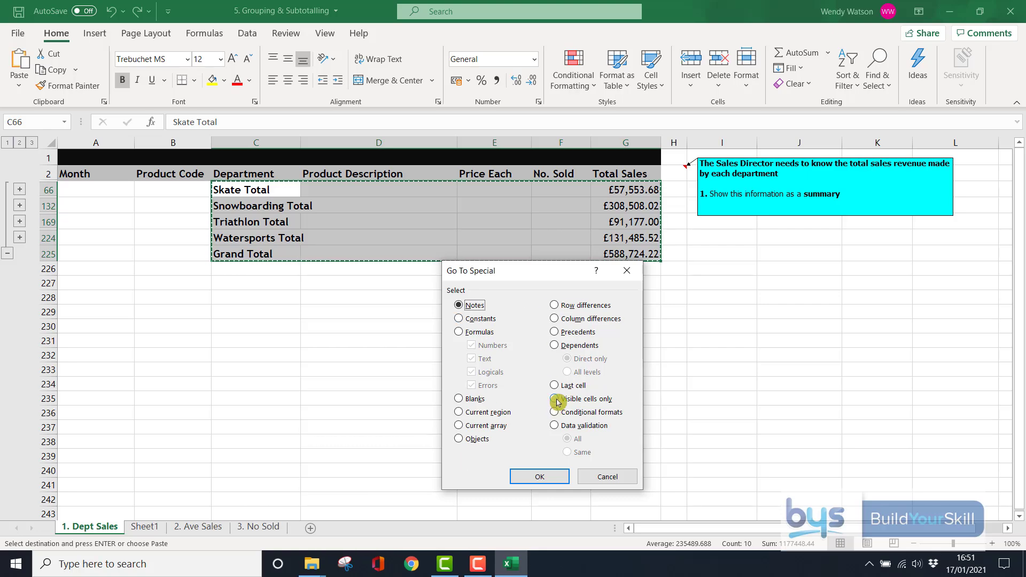
click(556, 400)
click(539, 477)
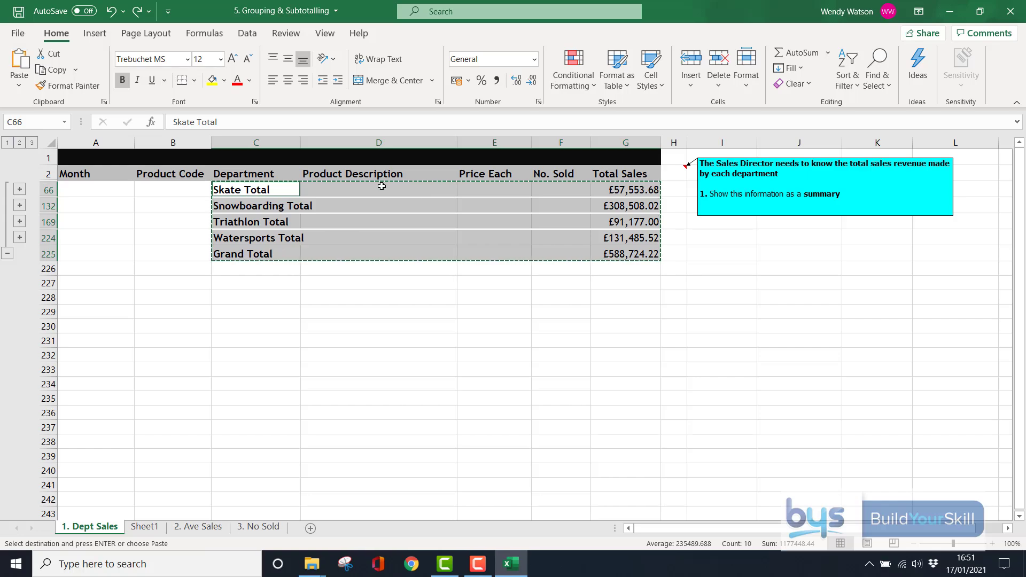
Step: Paste the visible department totals into Sheet1 at D3 and widen column H to show them
click(55, 70)
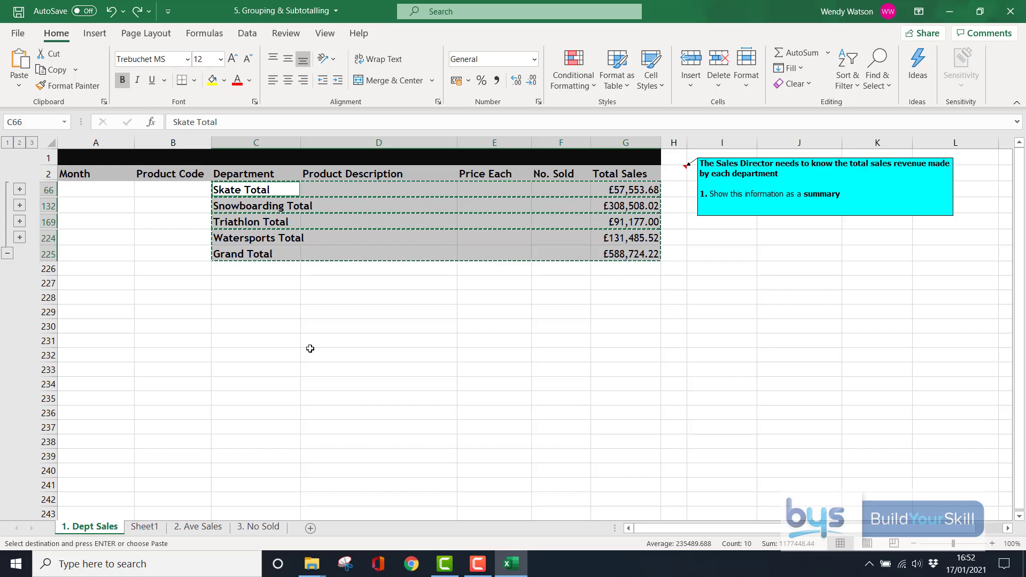
click(145, 526)
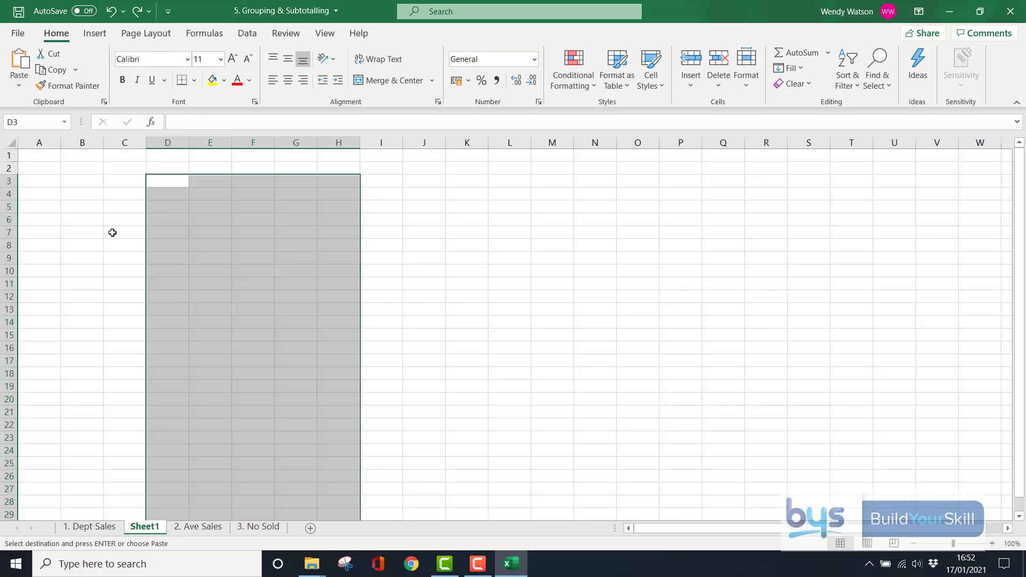
click(162, 181)
click(18, 64)
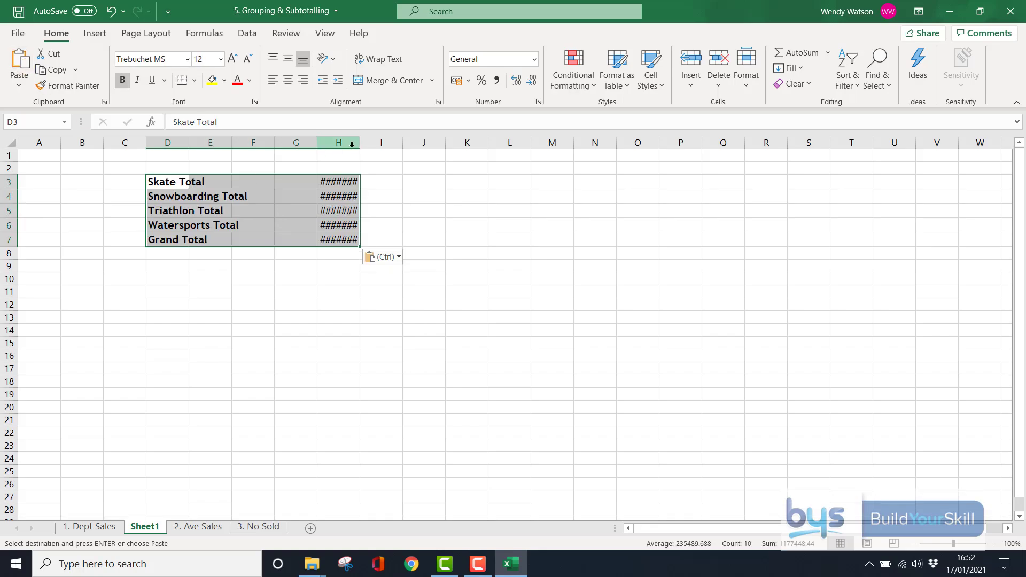
drag(352, 144, 397, 144)
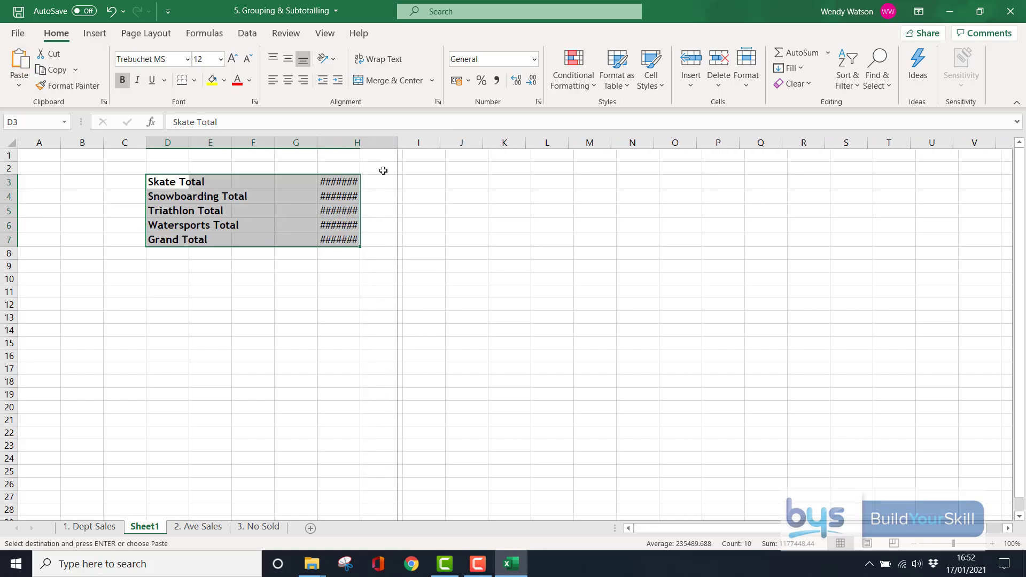
Step: Deselect the totals and move through 1. Dept Sales to the 2. Ave Sales sheet
click(275, 313)
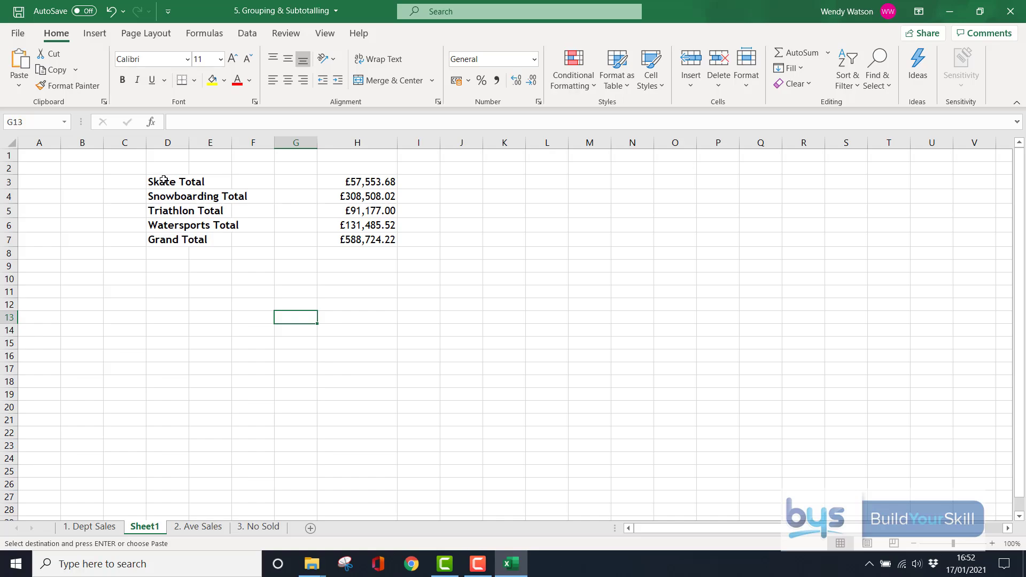
click(91, 528)
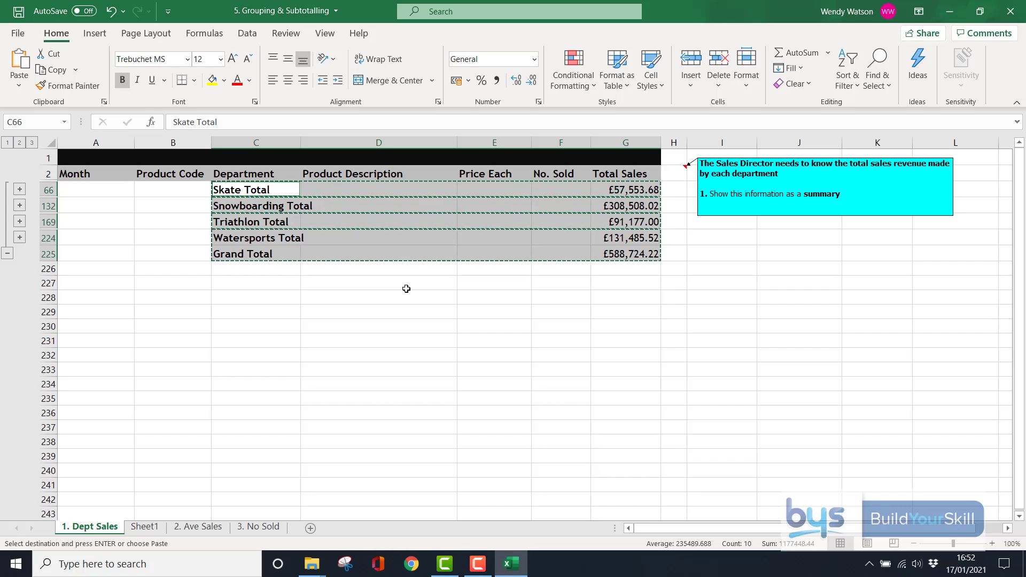
key(ctrl+Page_Down)
key(ctrl+Page_Down)
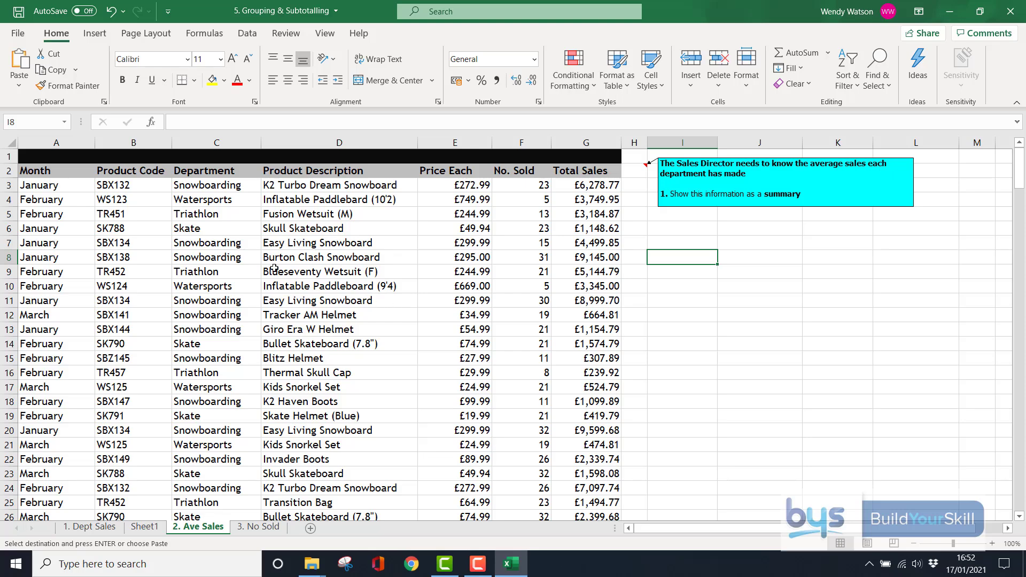
Step: Sort the Ave Sales table A to Z on the Department column
click(218, 189)
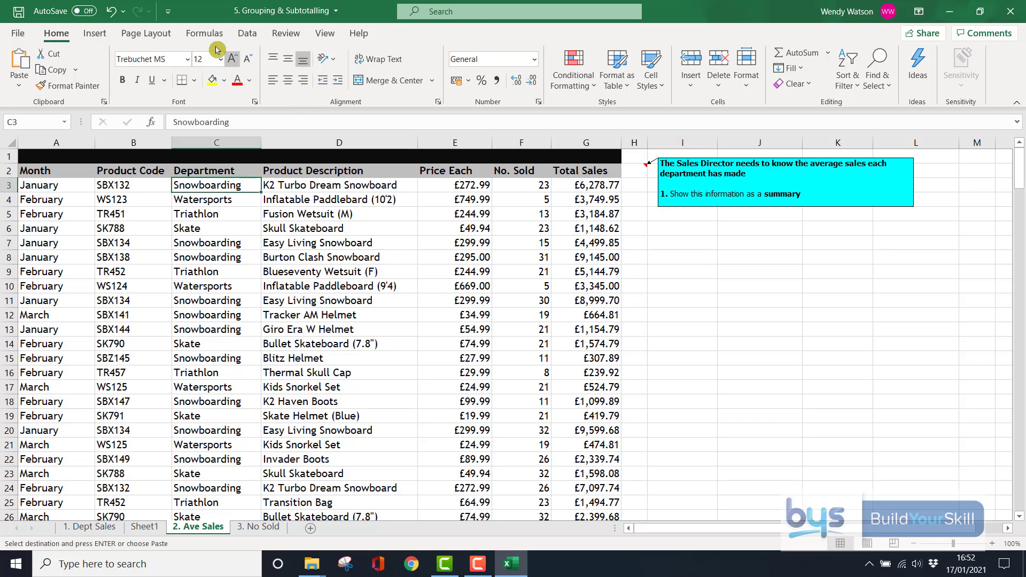
click(247, 33)
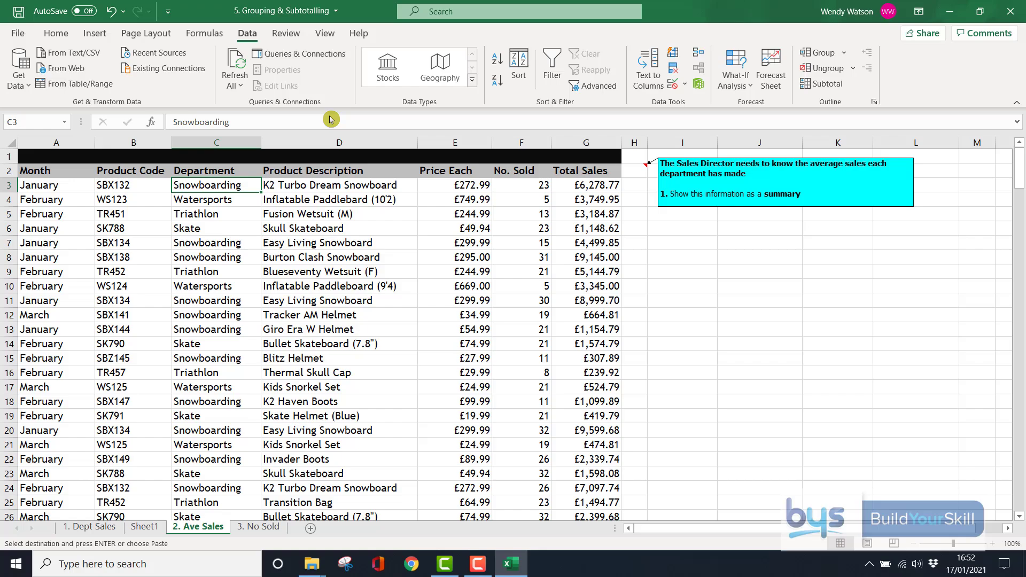
click(518, 66)
click(468, 359)
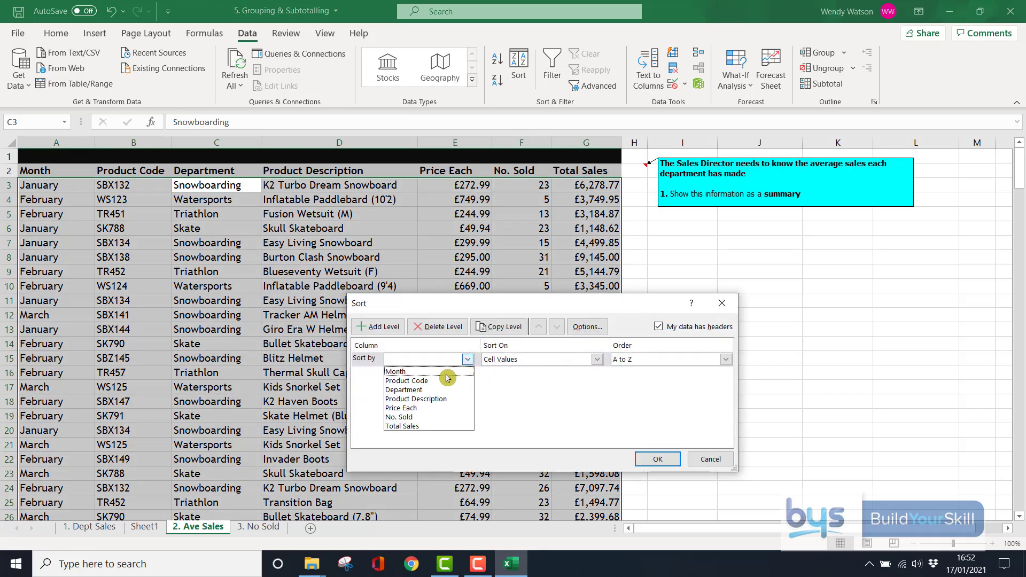
click(404, 389)
click(658, 459)
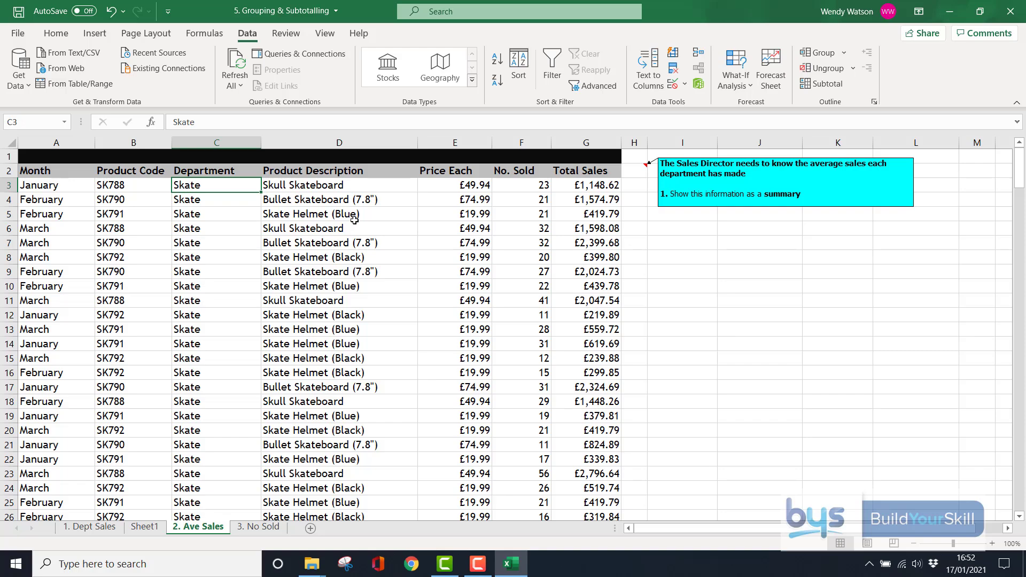
Step: Add Average subtotals per Department, collapse to outline level 2, and go to 3. No Sold
click(816, 88)
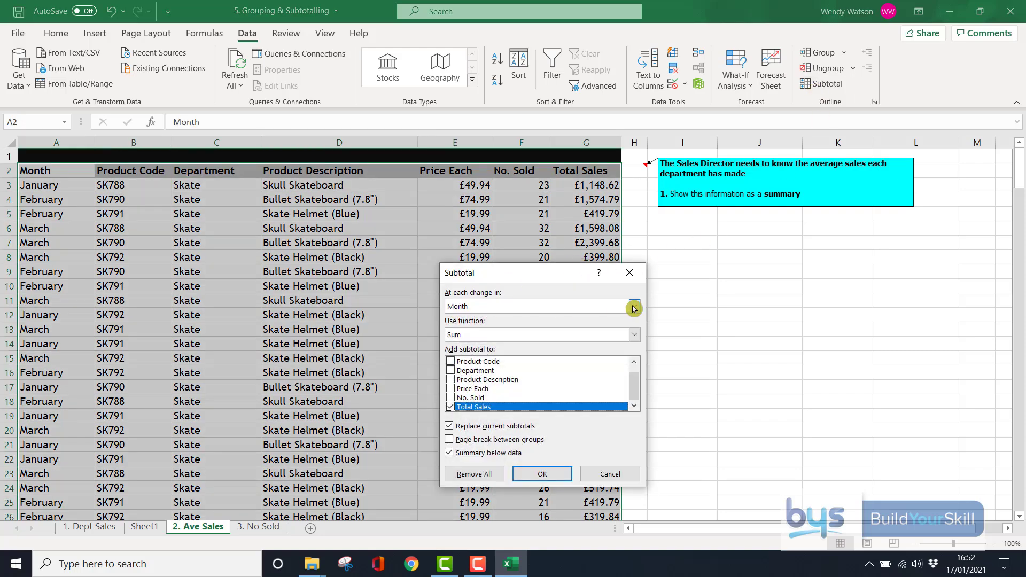
click(632, 308)
click(551, 337)
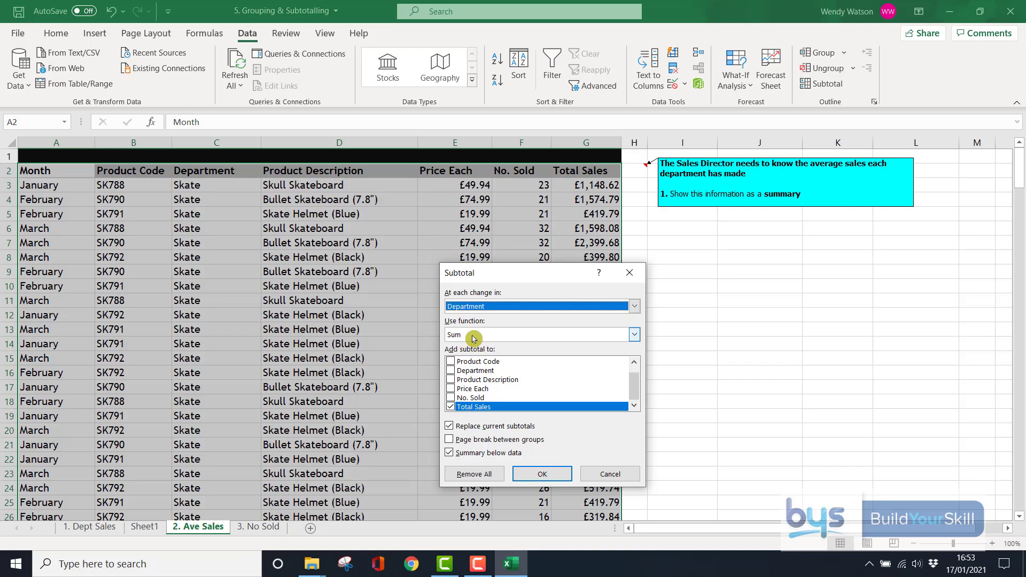
click(635, 335)
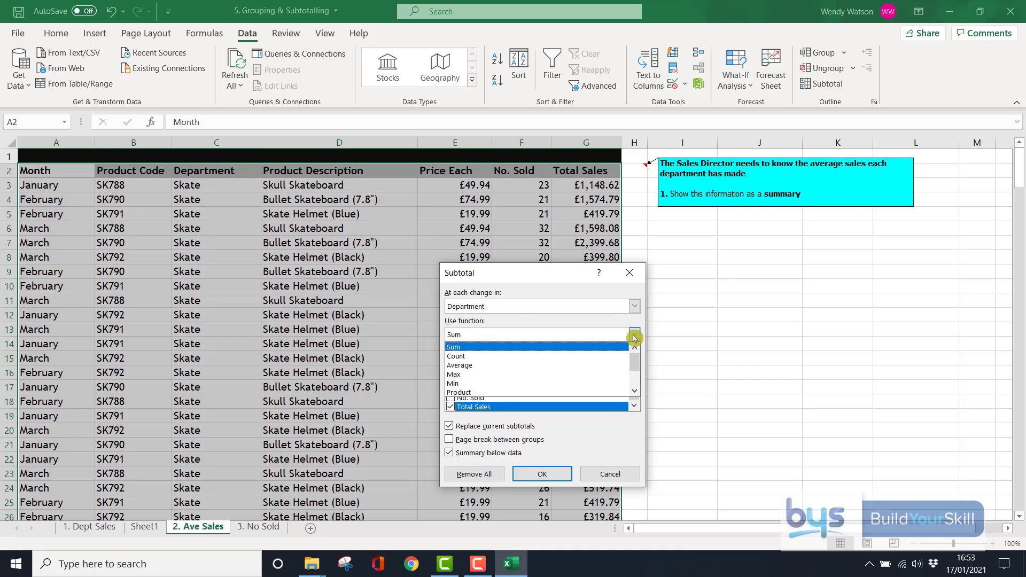
click(473, 365)
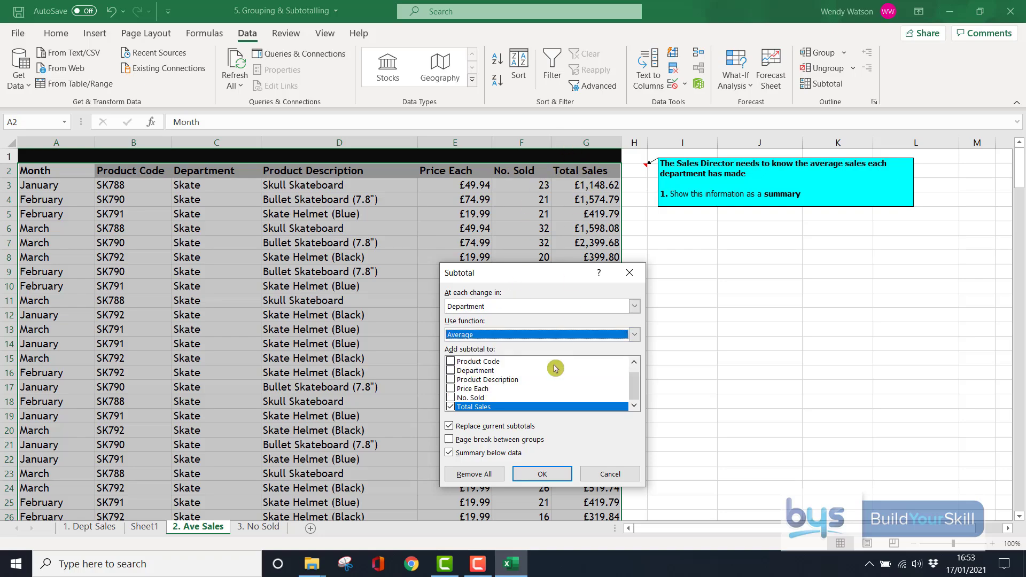
click(535, 480)
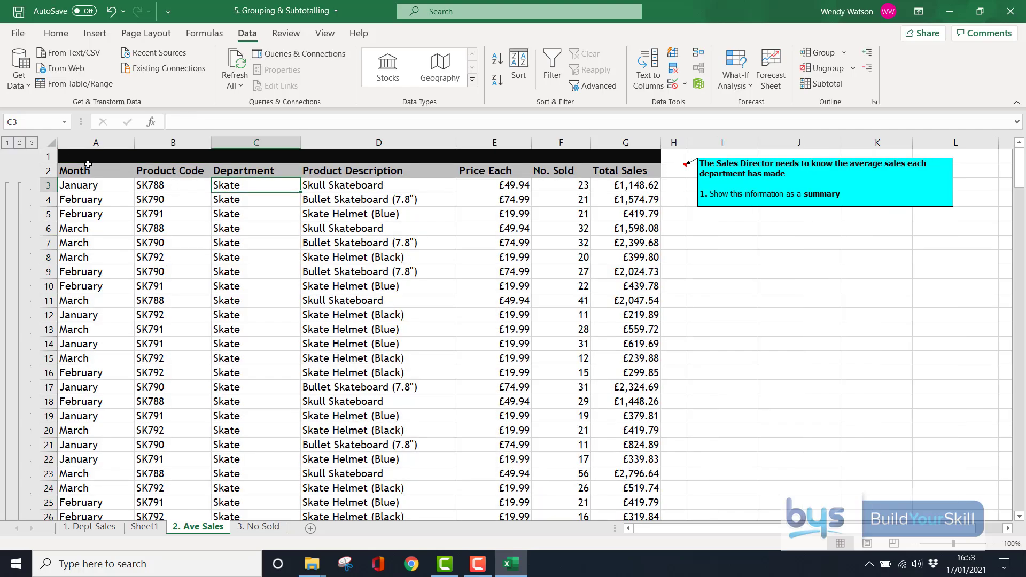
click(19, 144)
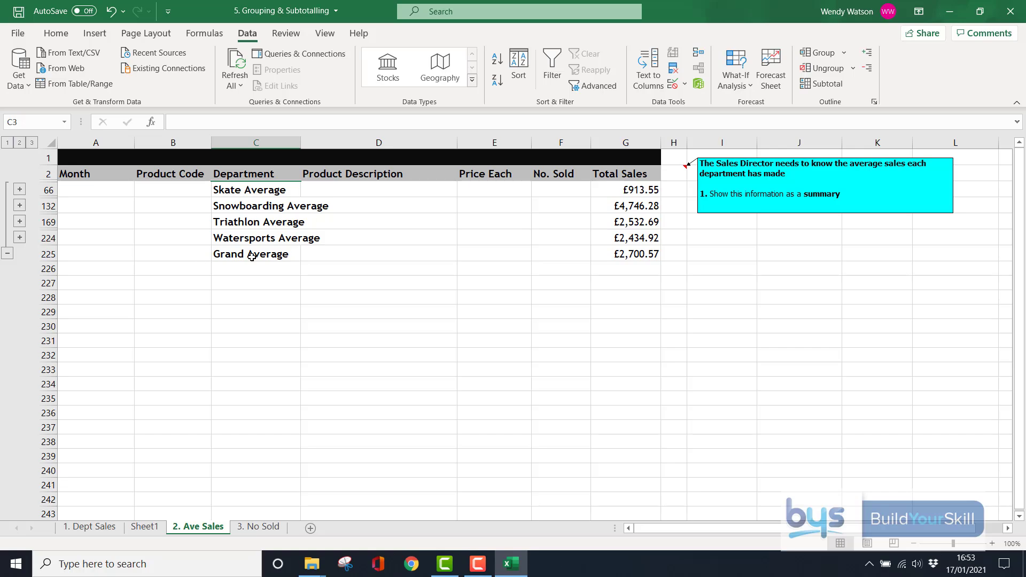
key(ctrl+Page_Down)
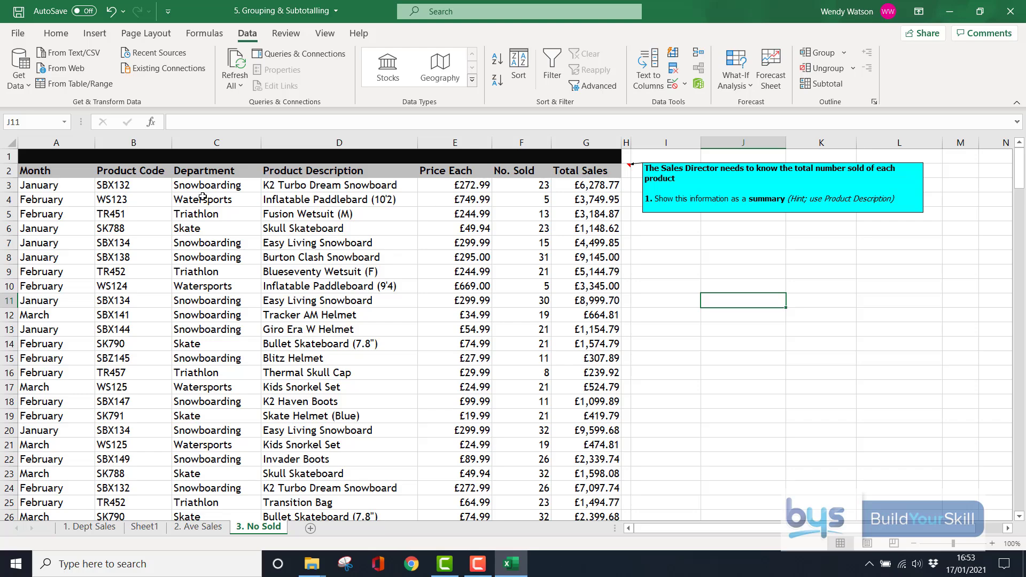
Step: Sort the No. Sold table A to Z on Product Description, putting Adjustable Flippers first
click(288, 199)
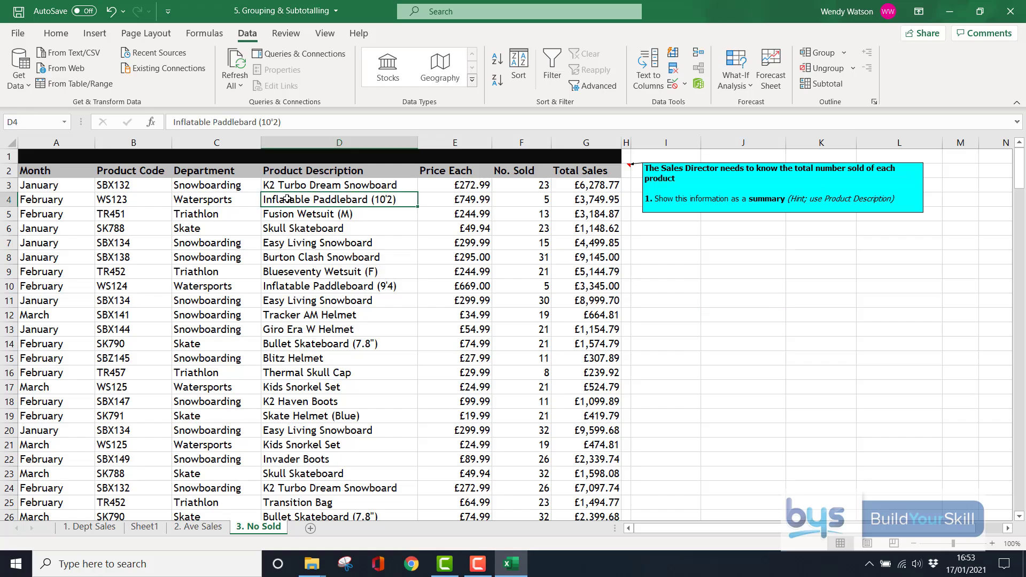
click(518, 67)
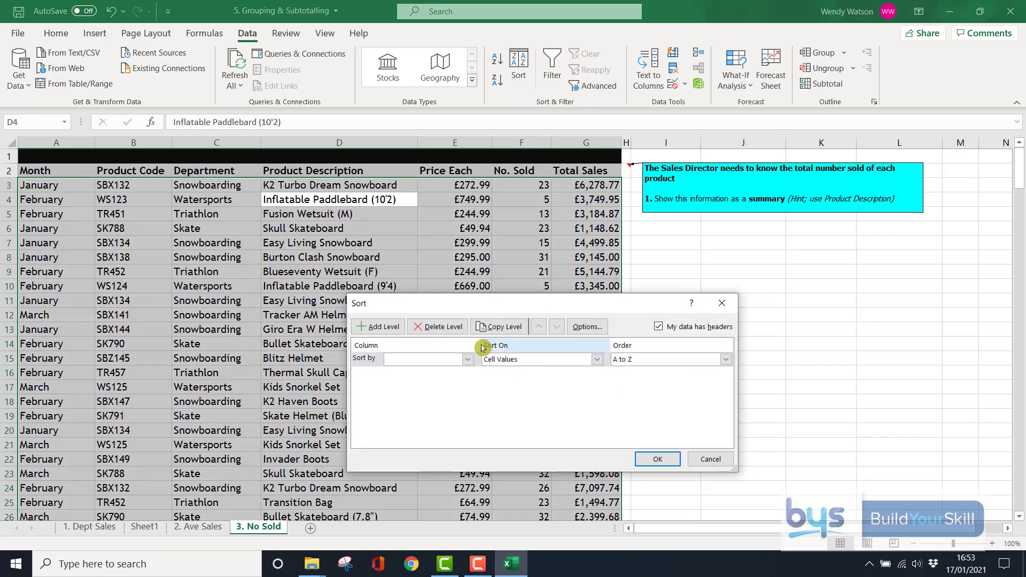
click(468, 359)
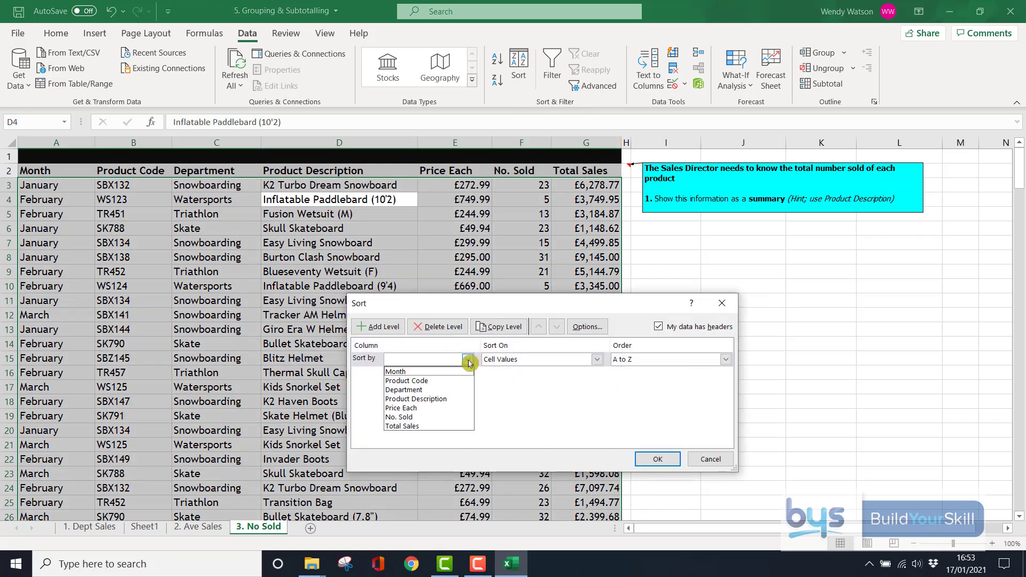
click(442, 401)
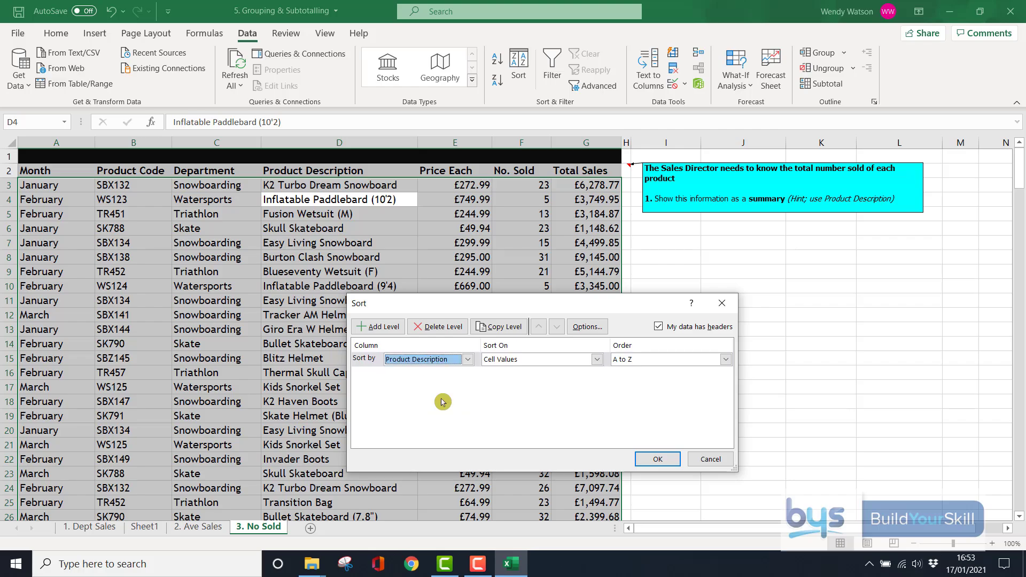
click(666, 461)
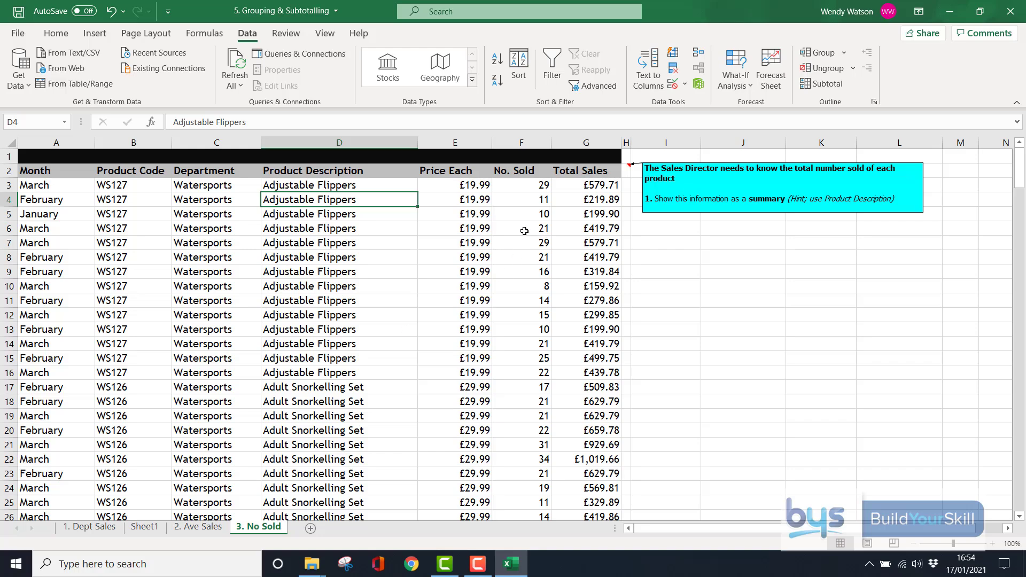
Step: Subtotal at each Product Description change, summing No. Sold instead of Total Sales
click(814, 87)
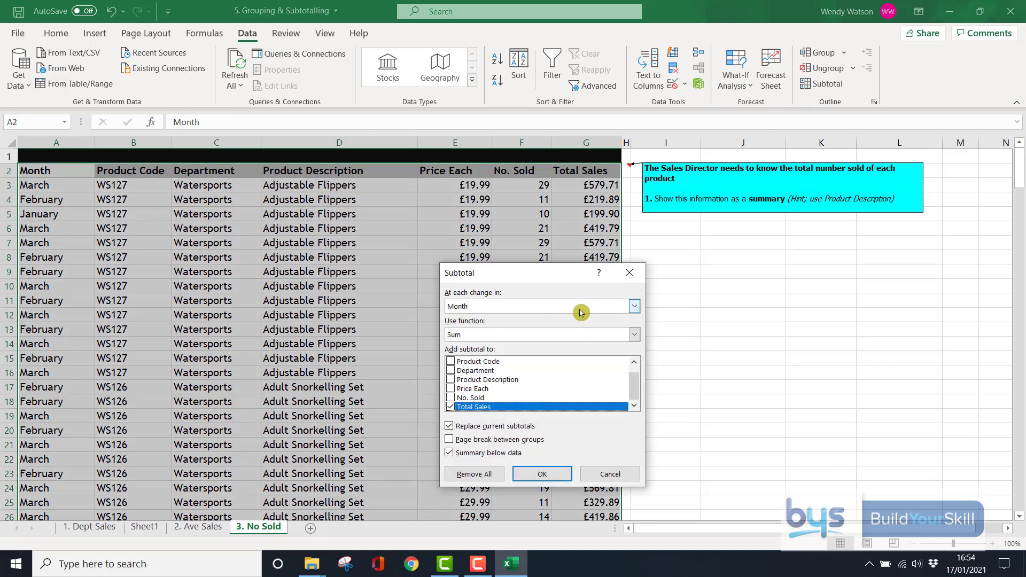
click(629, 309)
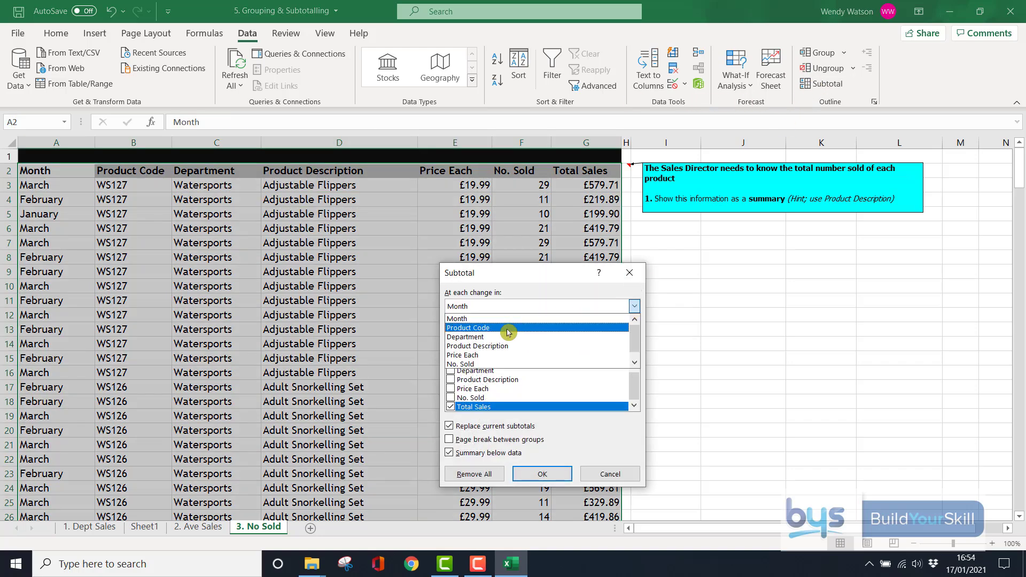
click(496, 347)
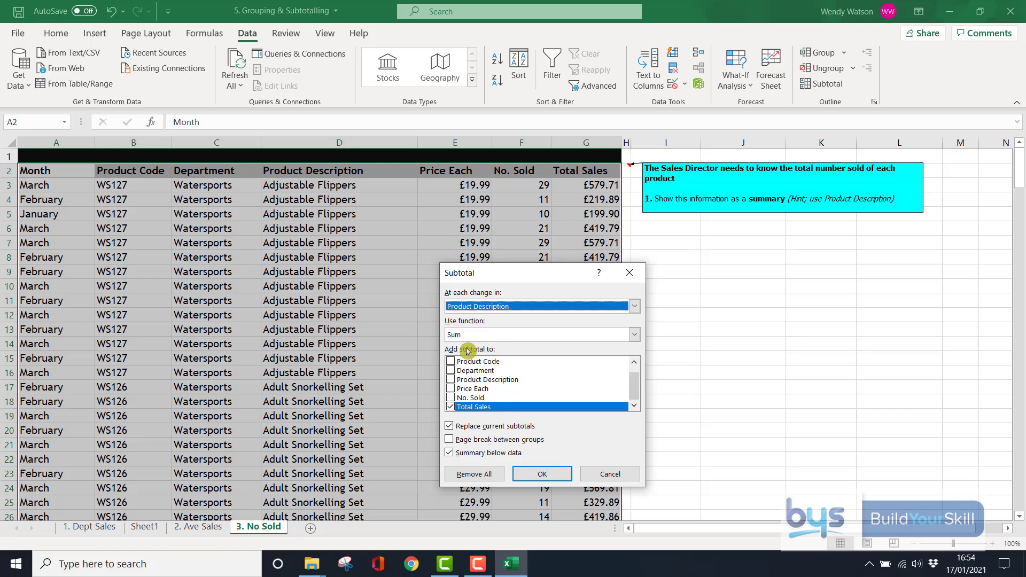
click(452, 398)
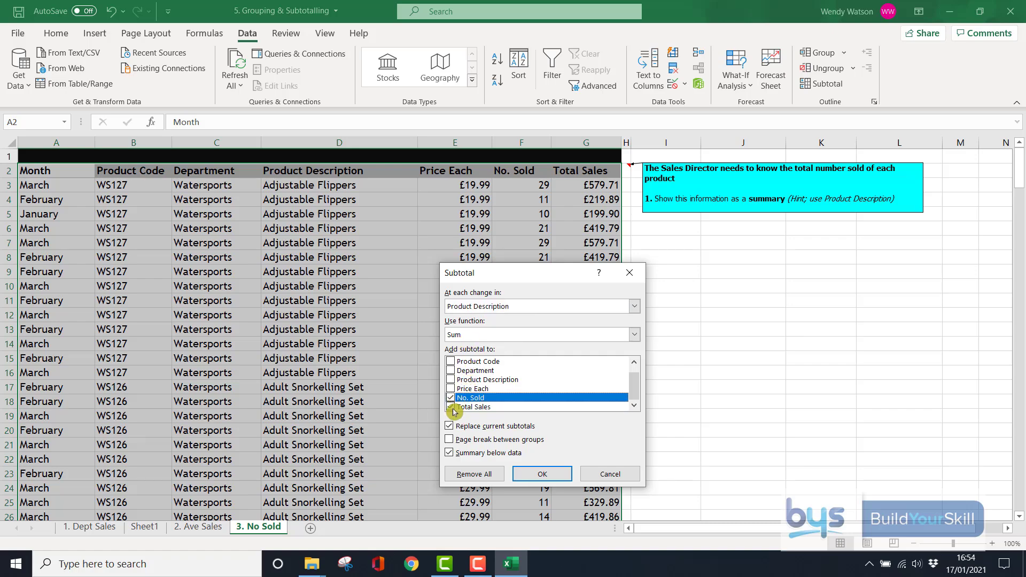
click(451, 407)
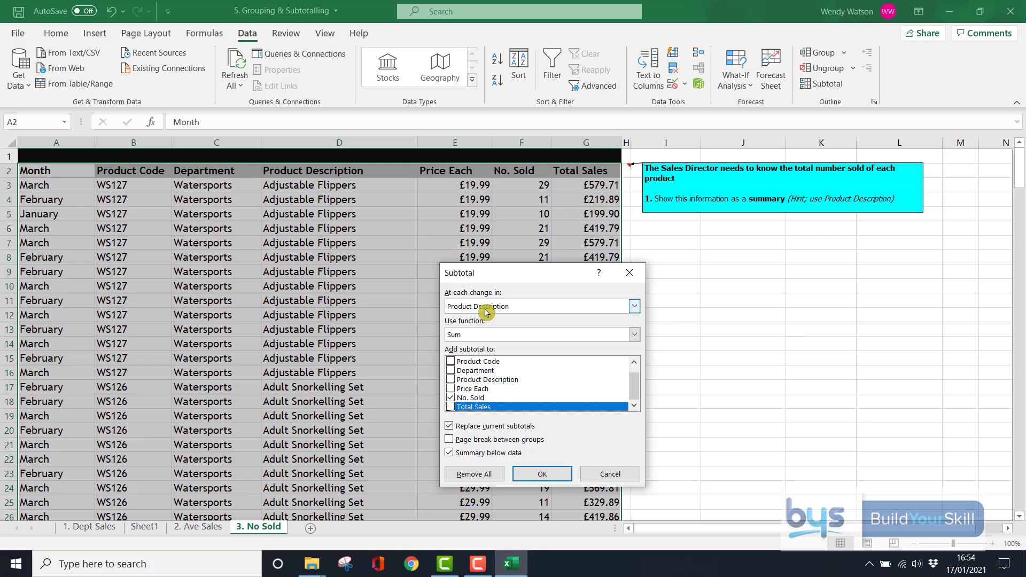
click(544, 476)
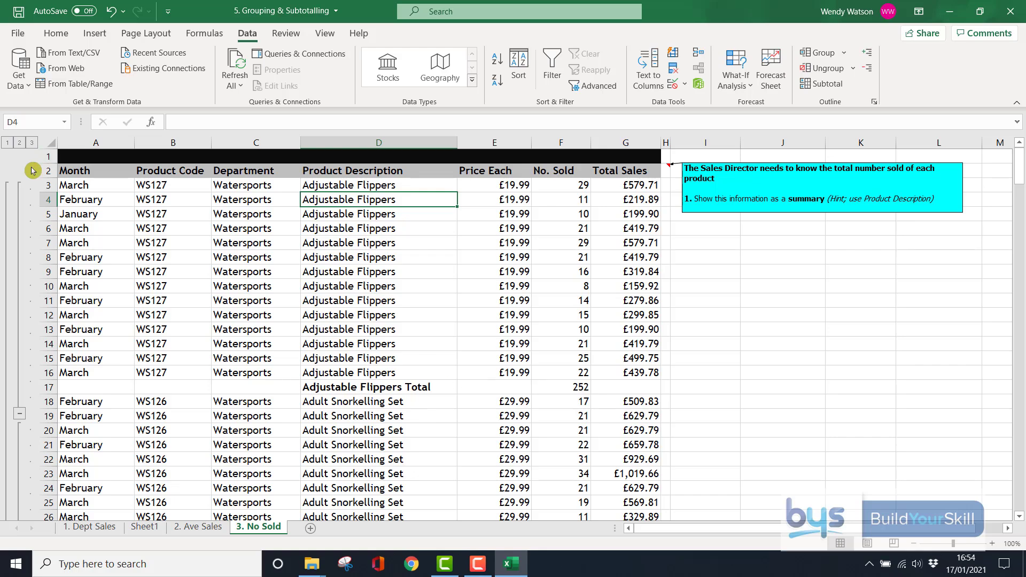
Step: Collapse the 3. No Sold outline to level 2 and check the 4721 Grand Total
click(19, 143)
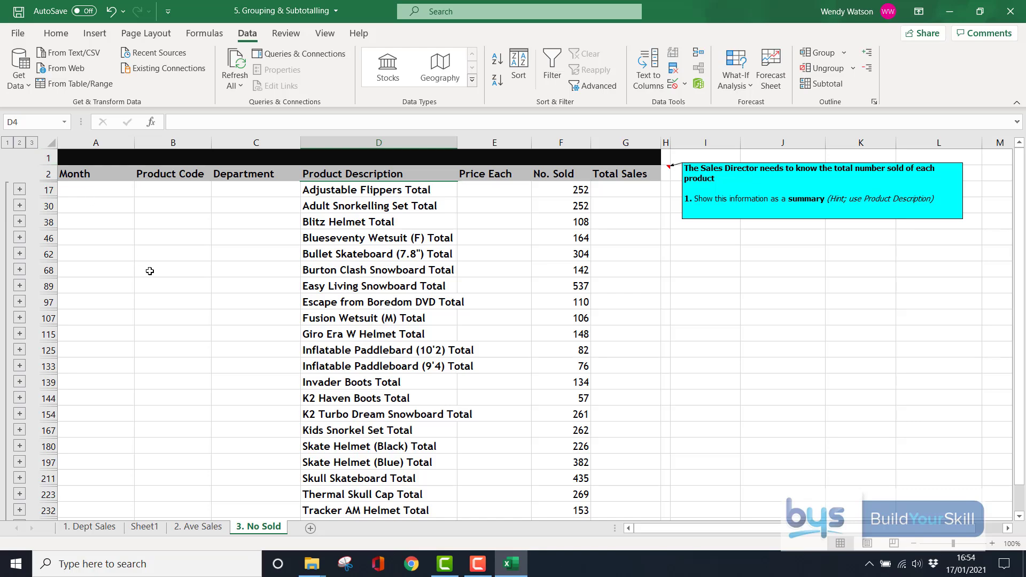
scroll(150, 271, down, 2)
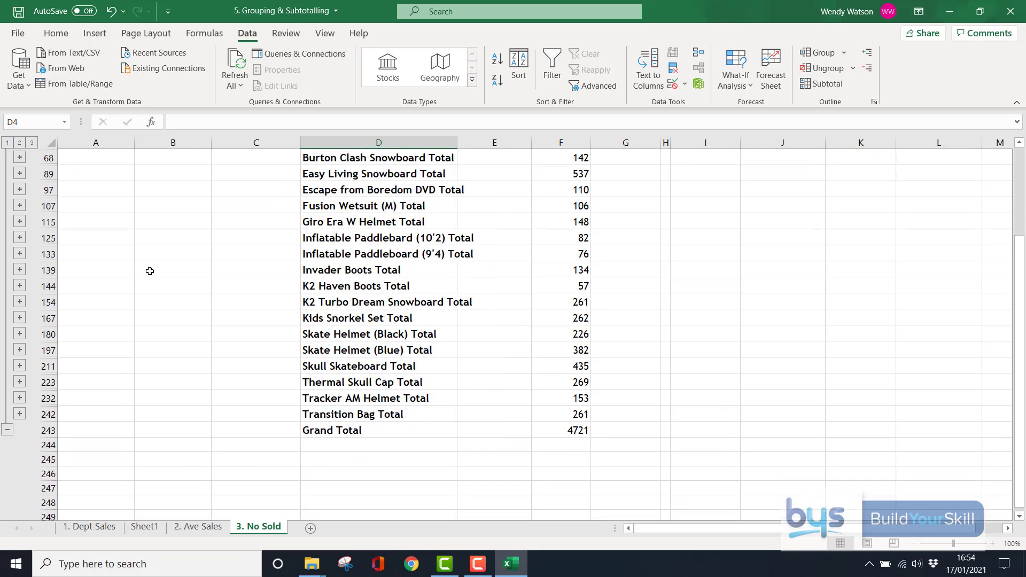
scroll(150, 271, up, 2)
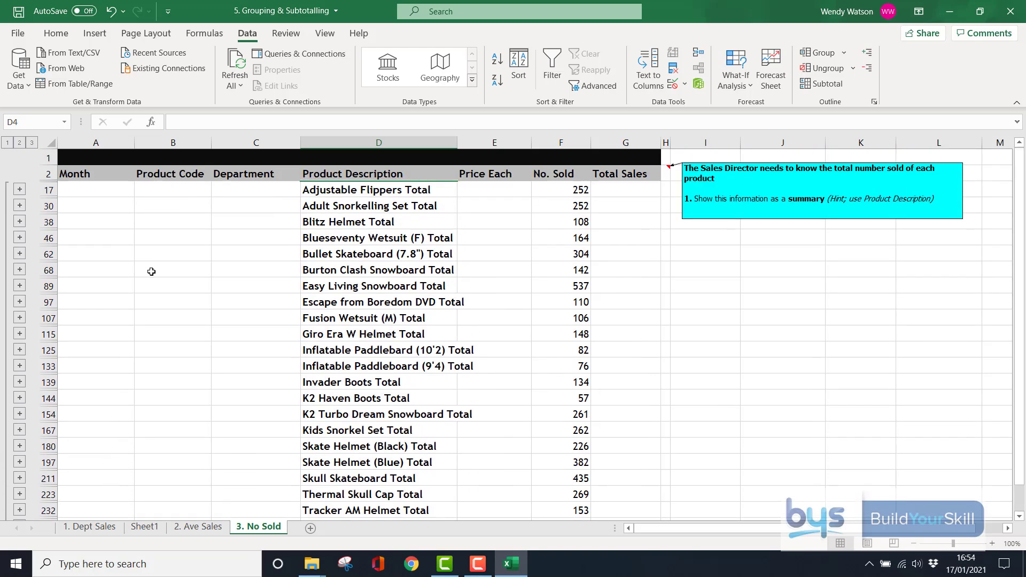